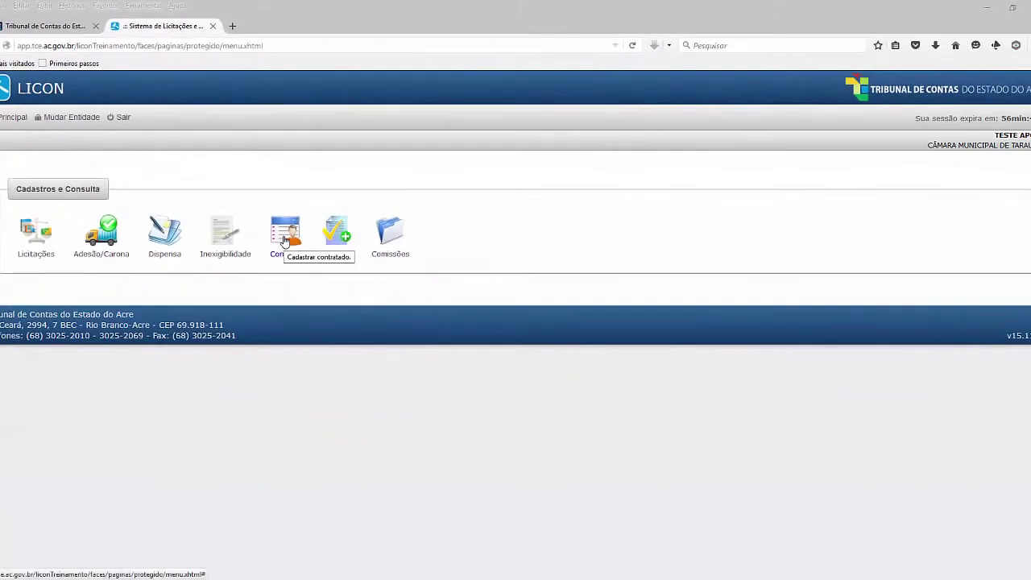
Open the Contrato module from the Cadastros e Consulta menu
click(284, 239)
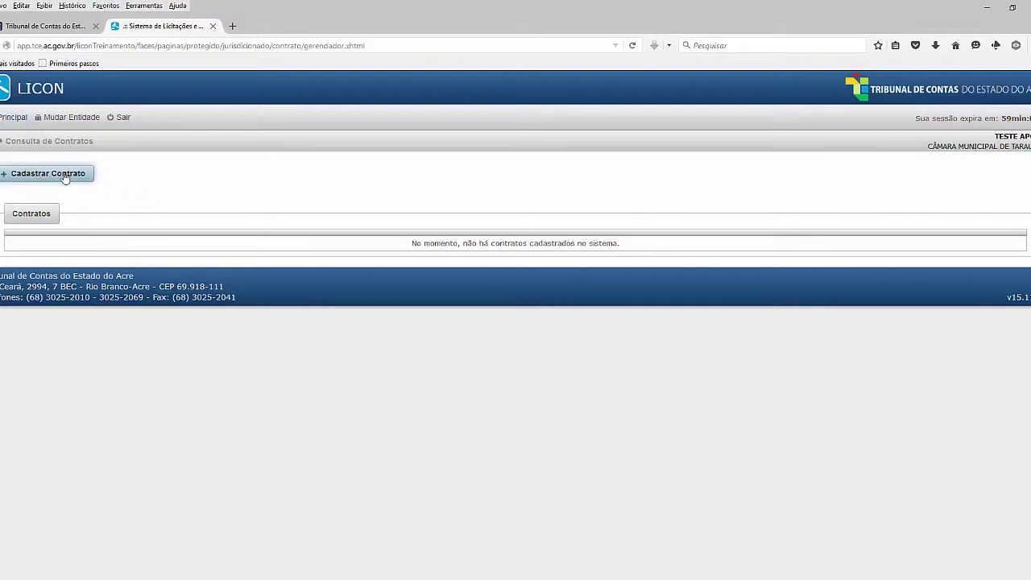
Start a new contract, search Licitação processes, and expand Pregão Presencial 0003/2015
click(62, 175)
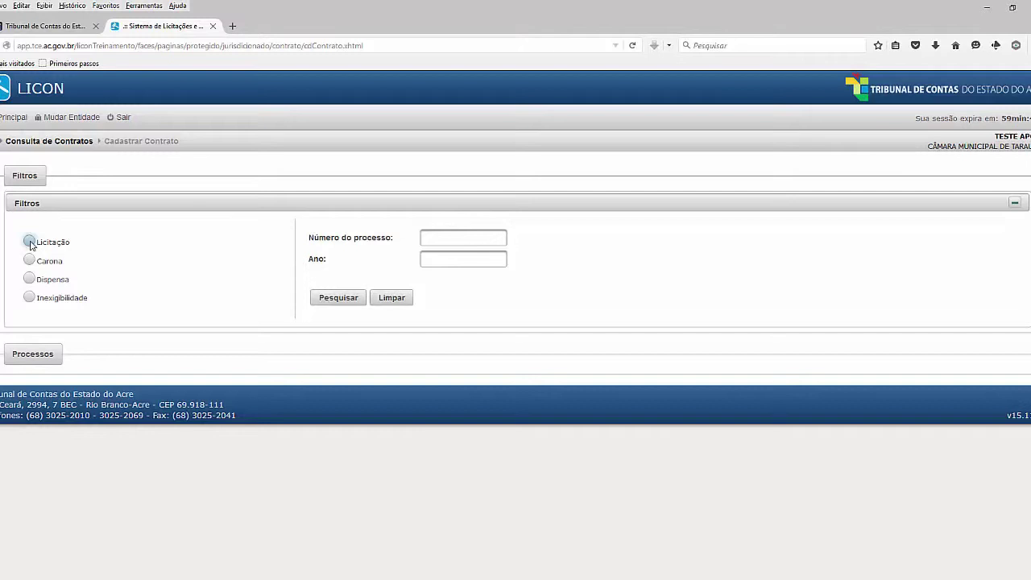
click(29, 242)
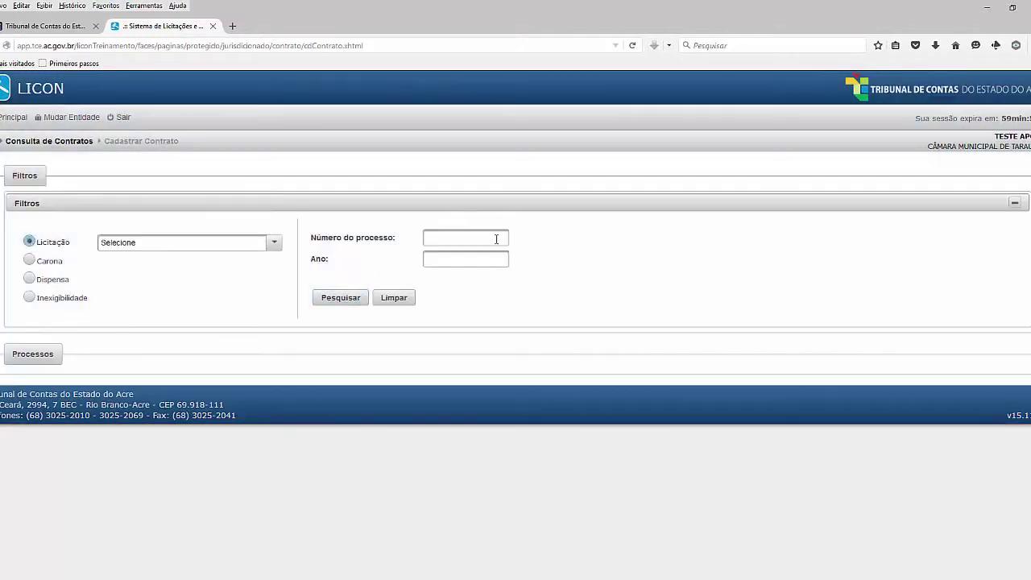
click(340, 298)
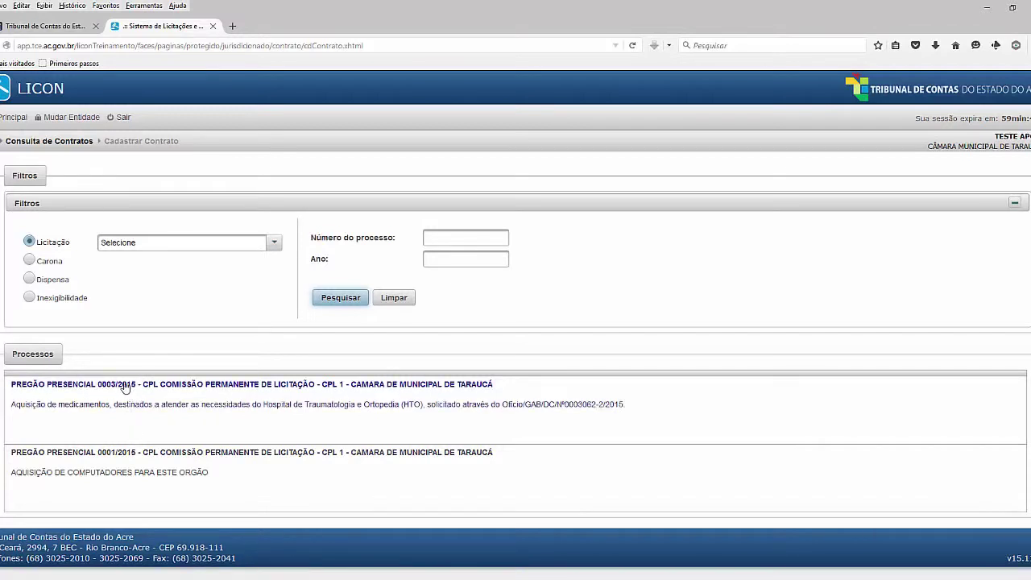
click(131, 386)
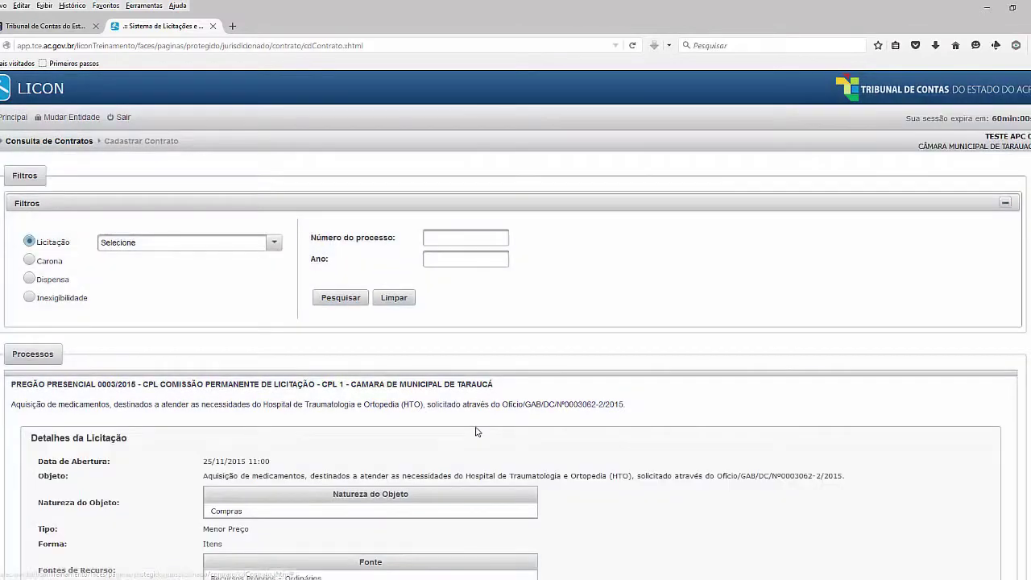
Zoom in and scroll to the Pregão 0003/2015 winners, A & S Construtora Ltda and A B Ribeiro - ME
scroll(477, 432, down, 3)
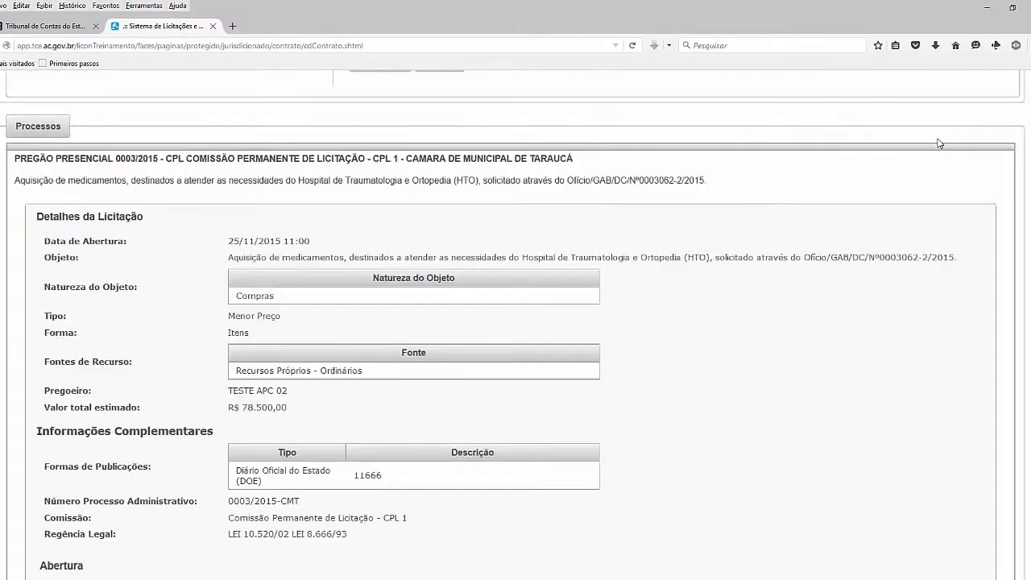
key(ctrl+plus)
key(ctrl+plus)
key(ctrl+plus)
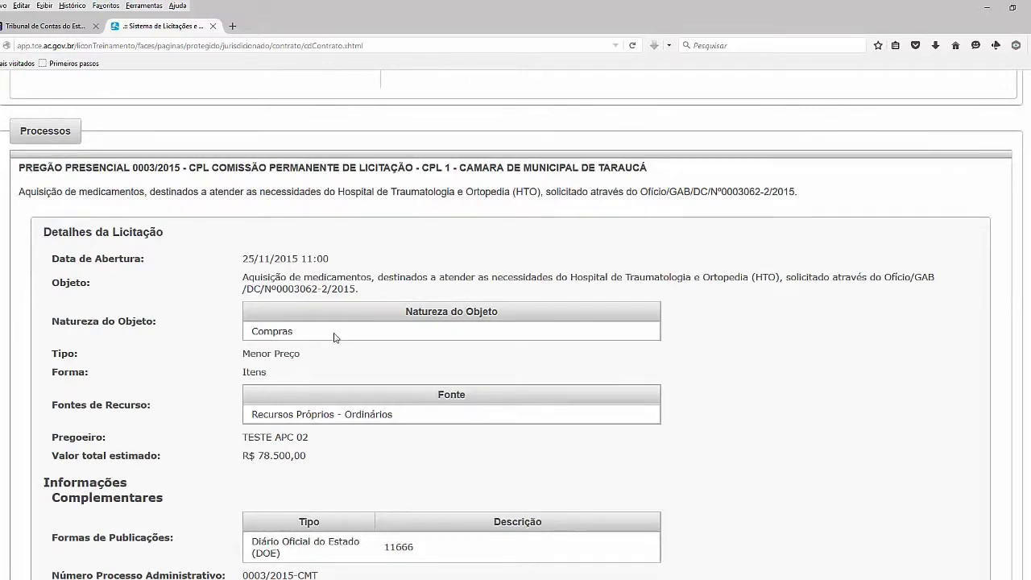
scroll(335, 338, down, 1)
scroll(336, 337, down, 3)
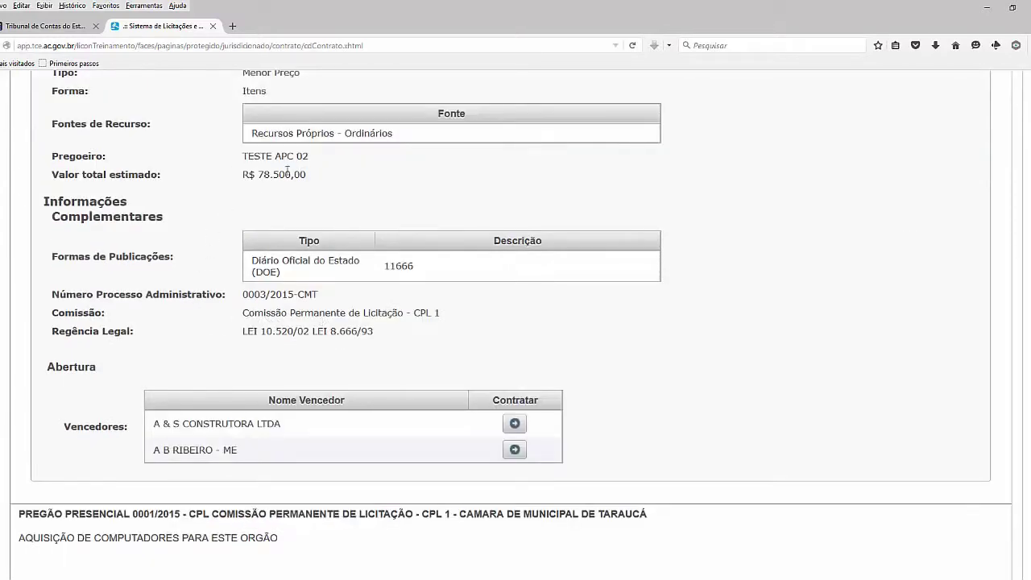
scroll(266, 186, up, 5)
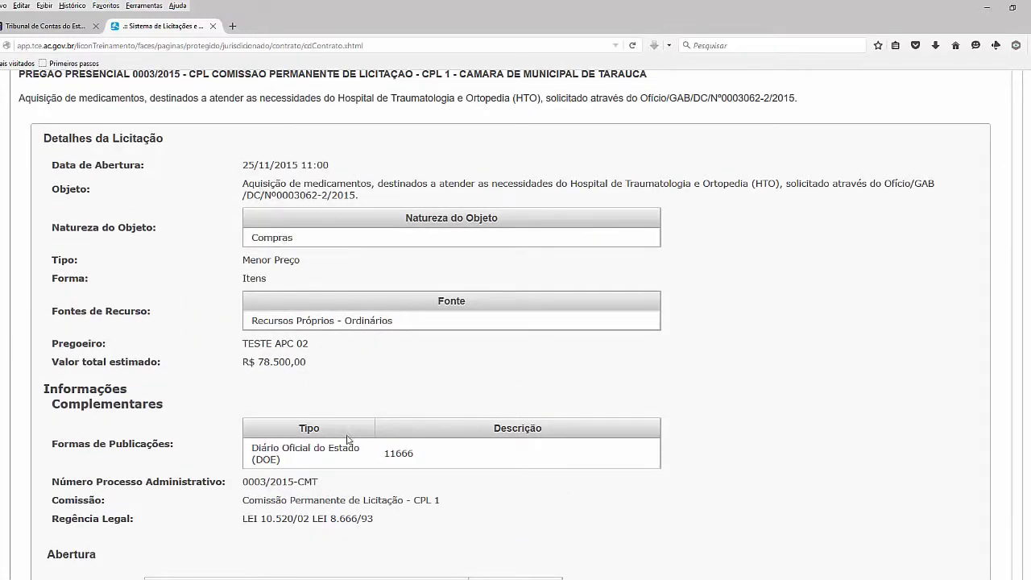
scroll(349, 441, down, 1)
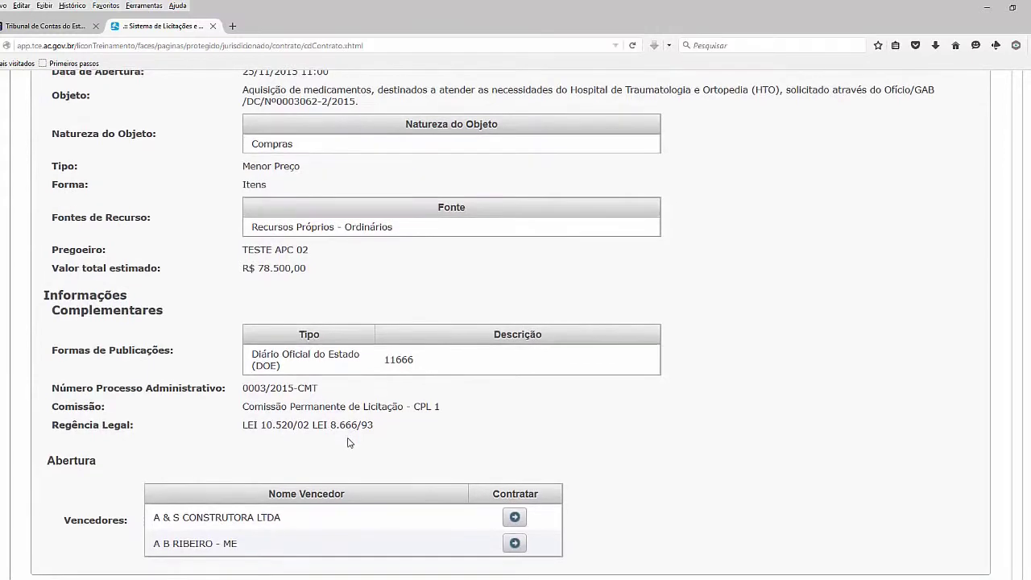
scroll(330, 425, down, 1)
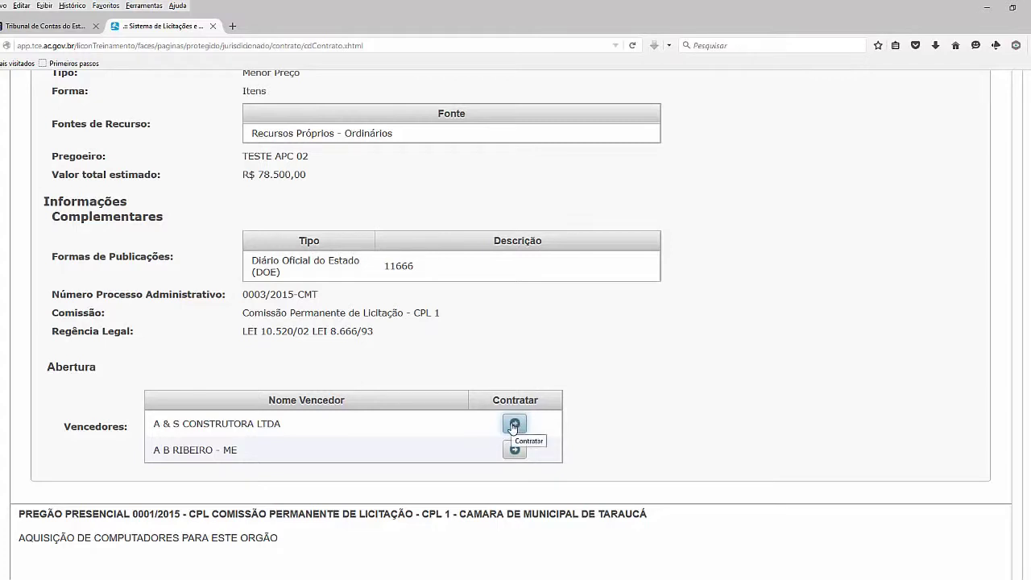
click(514, 425)
Contract A & S Construtora Ltda as number 001/2015.1 with amendments permitted (Sim)
click(514, 425)
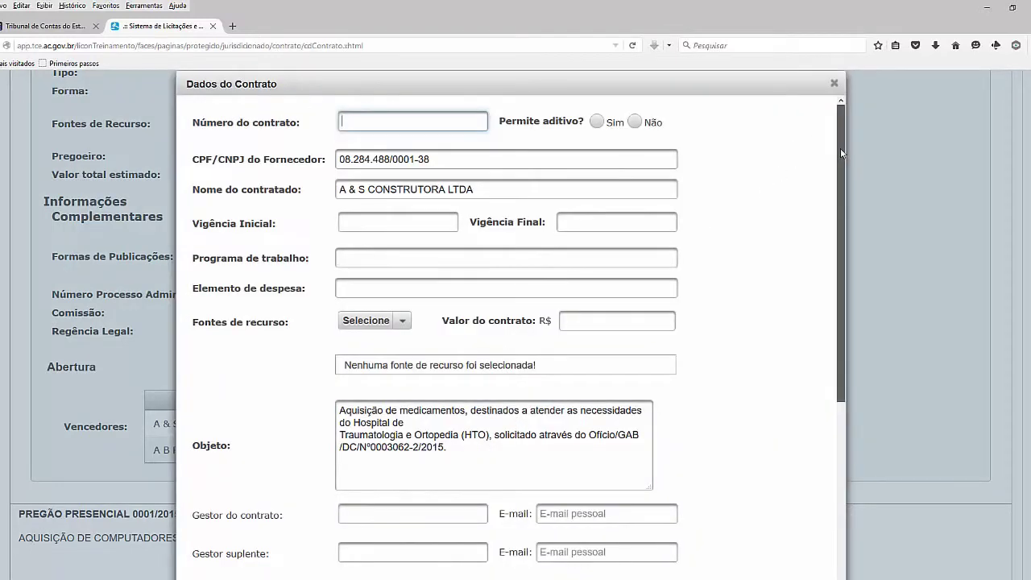
drag(839, 148, 855, 98)
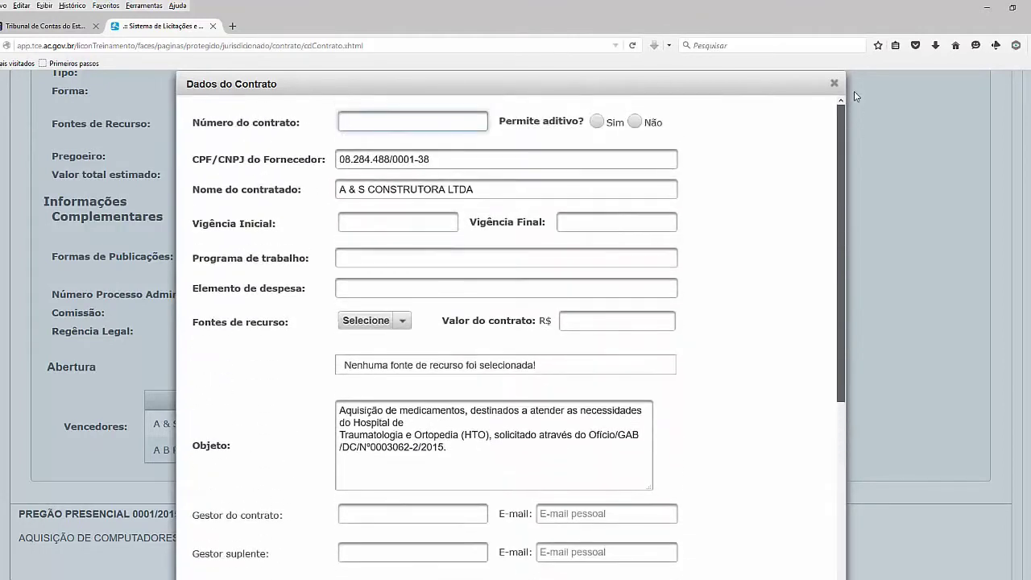
click(415, 129)
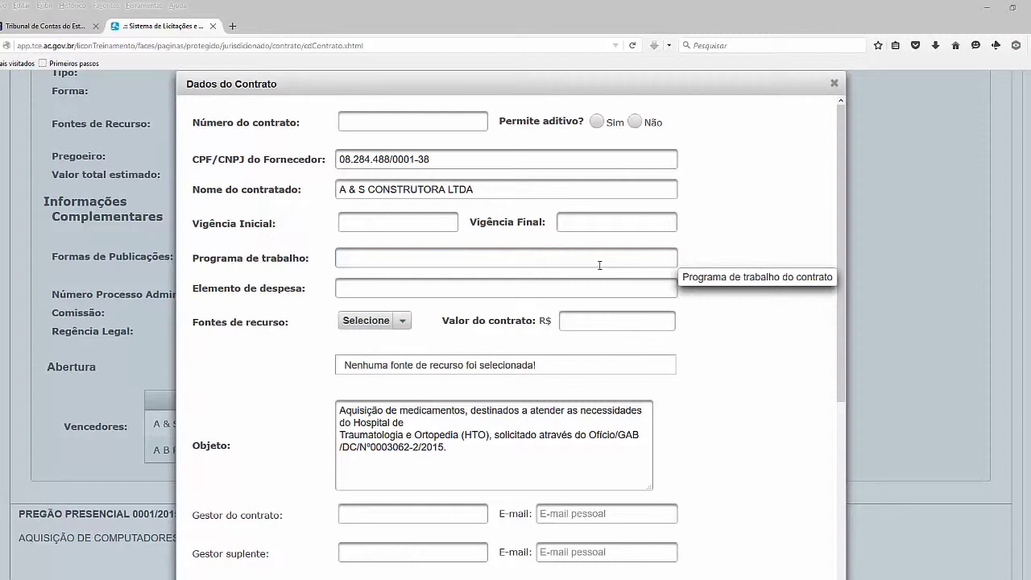
click(388, 115)
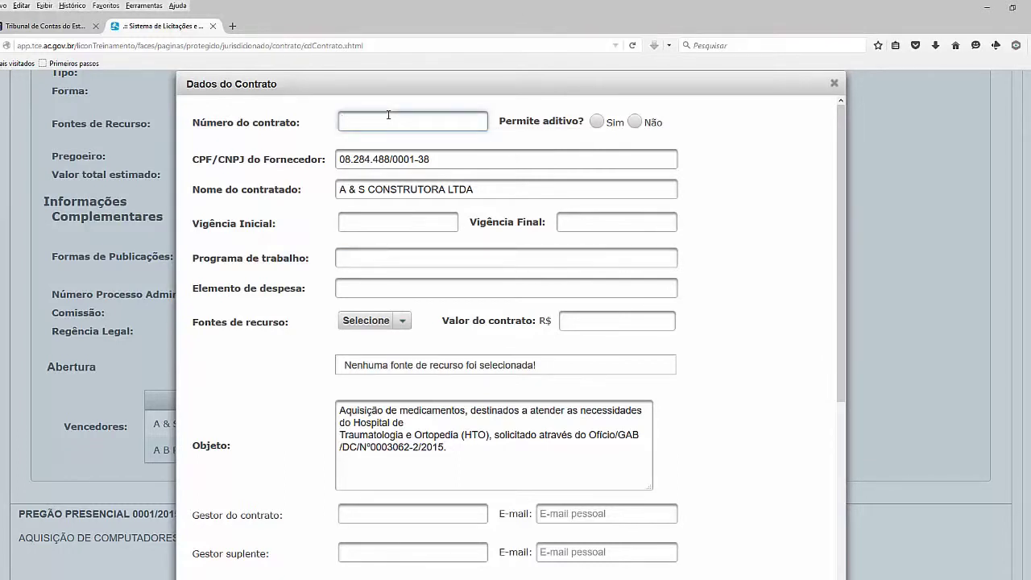
text(001/2015.1)
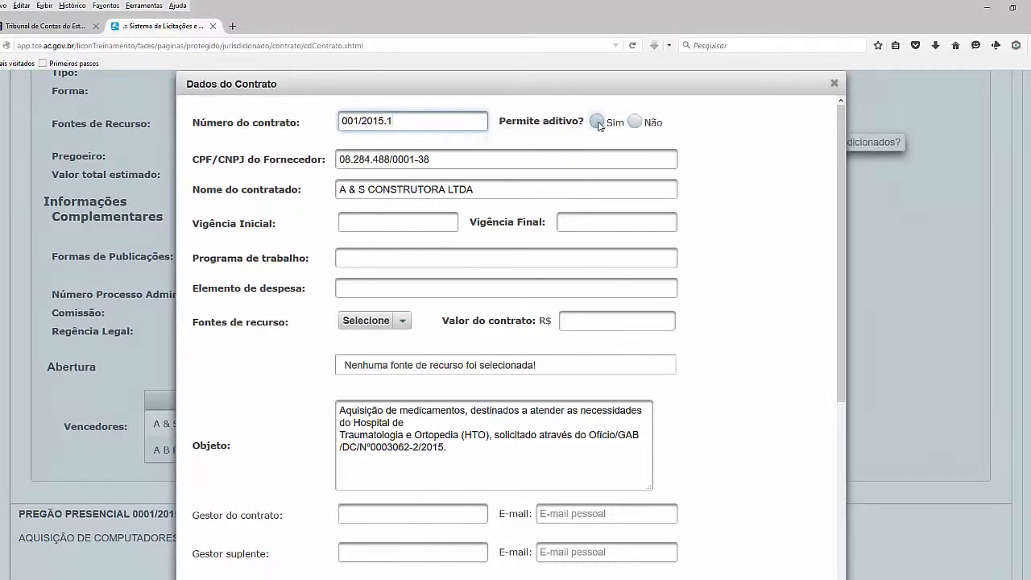
click(596, 122)
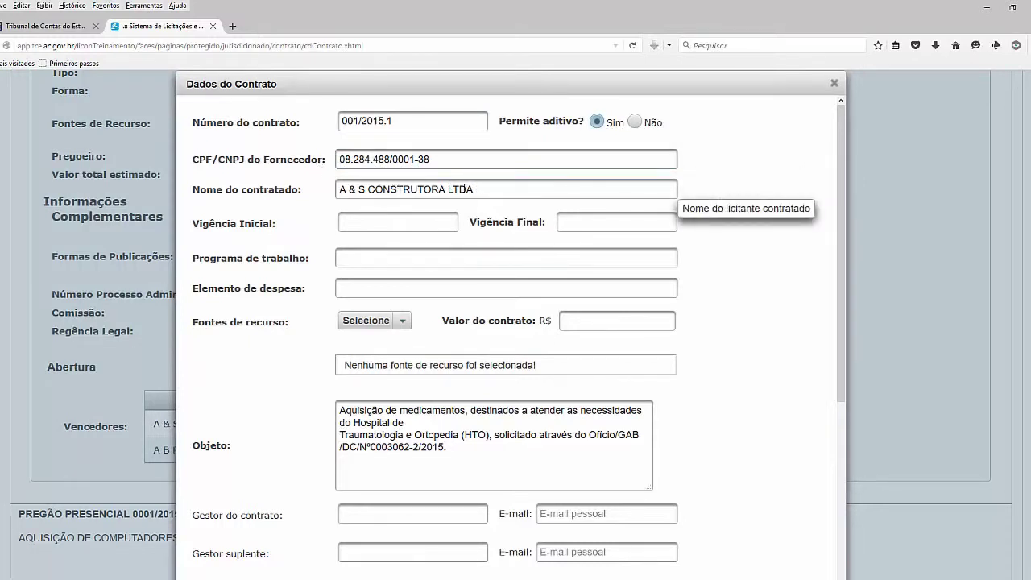
Set the contract validity from 01/12/2015 to 31/12/2015
click(403, 223)
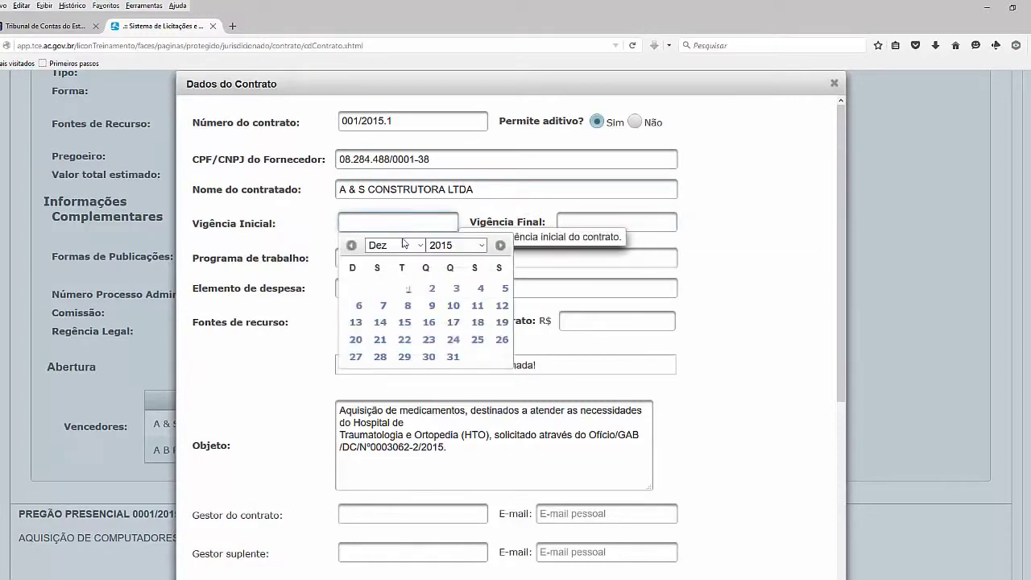
click(351, 248)
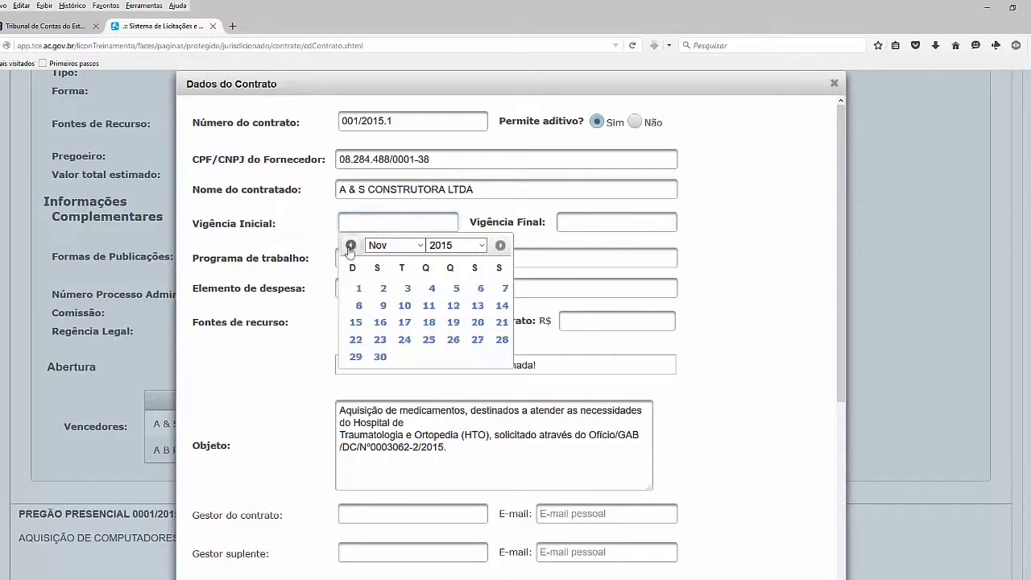
click(350, 248)
click(501, 245)
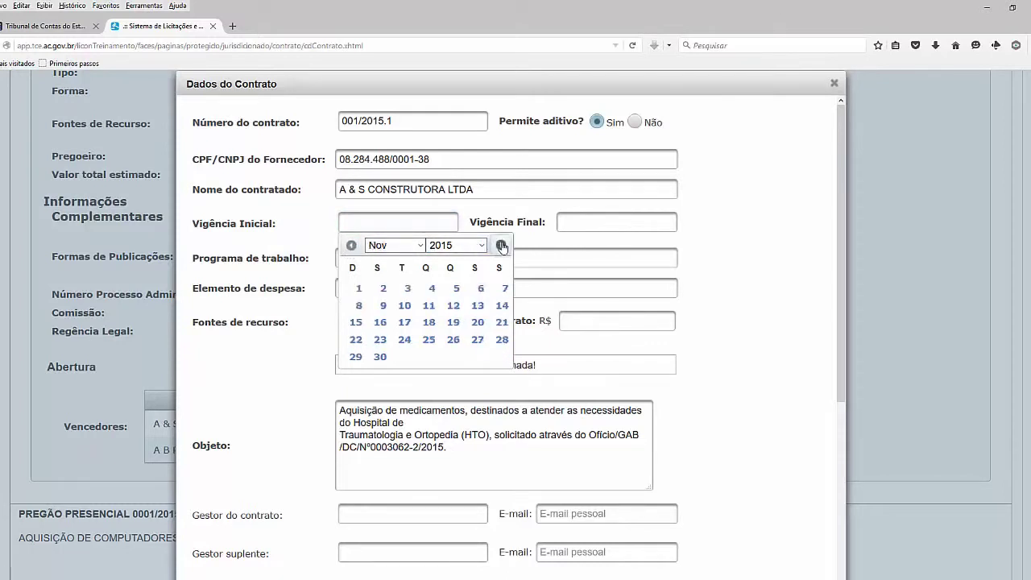
click(500, 245)
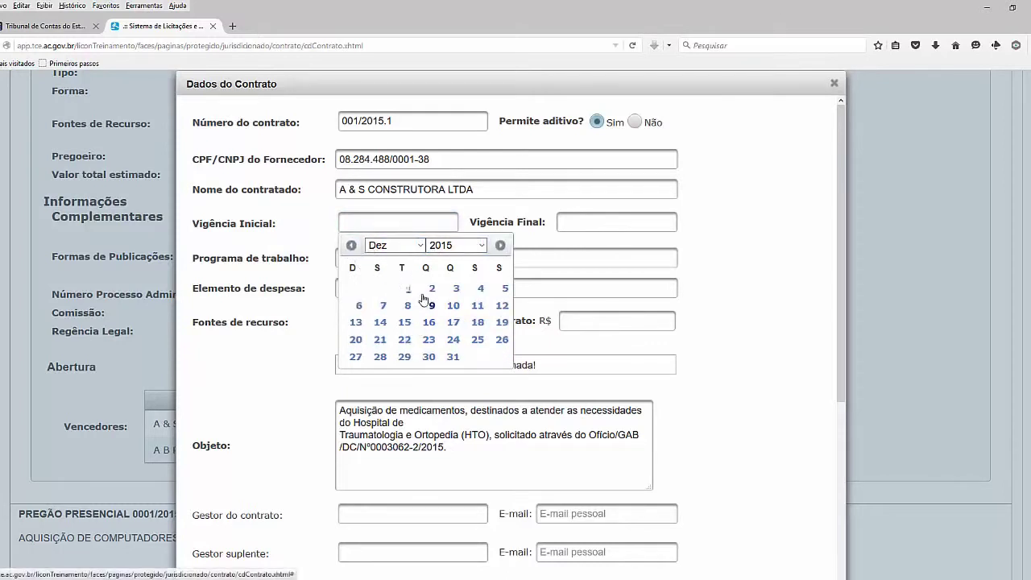
click(410, 290)
click(566, 223)
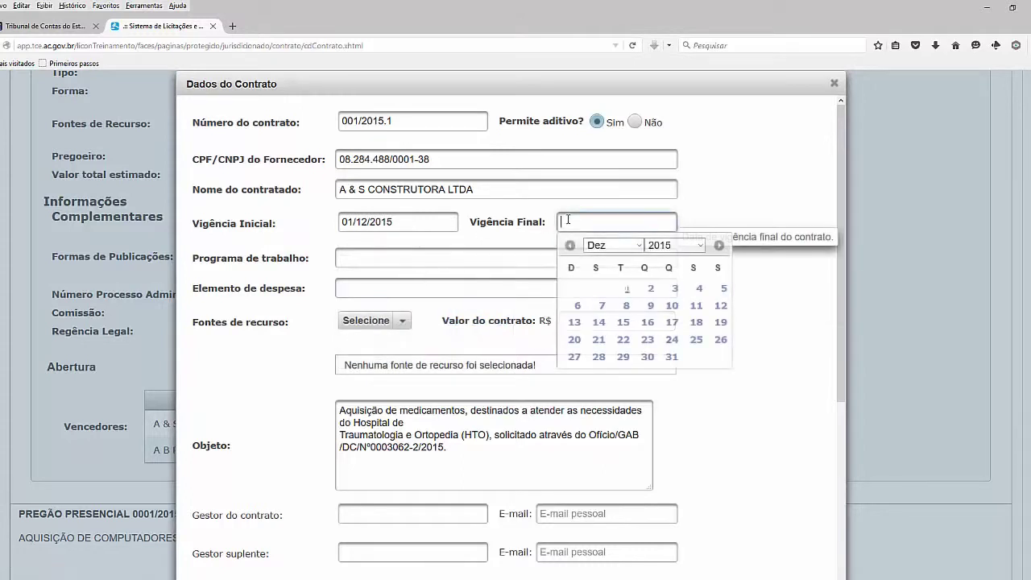
click(671, 358)
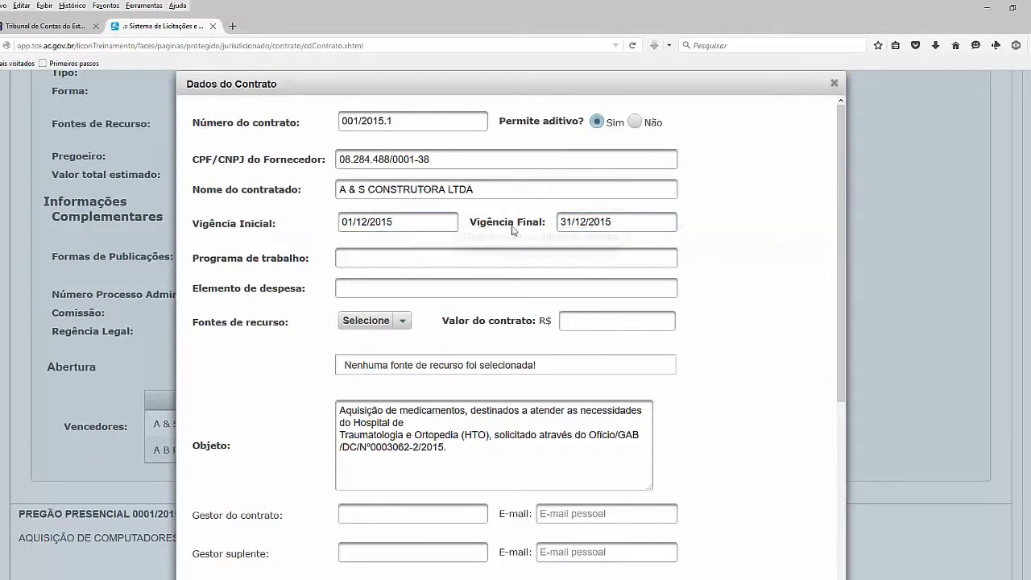
click(513, 259)
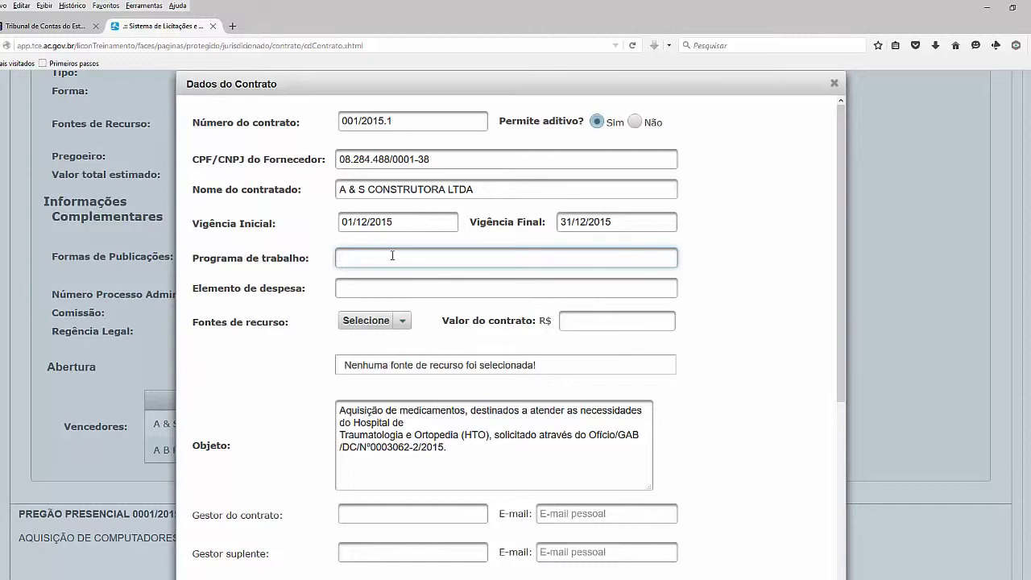
Enter work programme '0100 - manutenção das atividades de saude' and expense element '339030-material de consumo'
text(0100 - manutenção das atividades de saude)
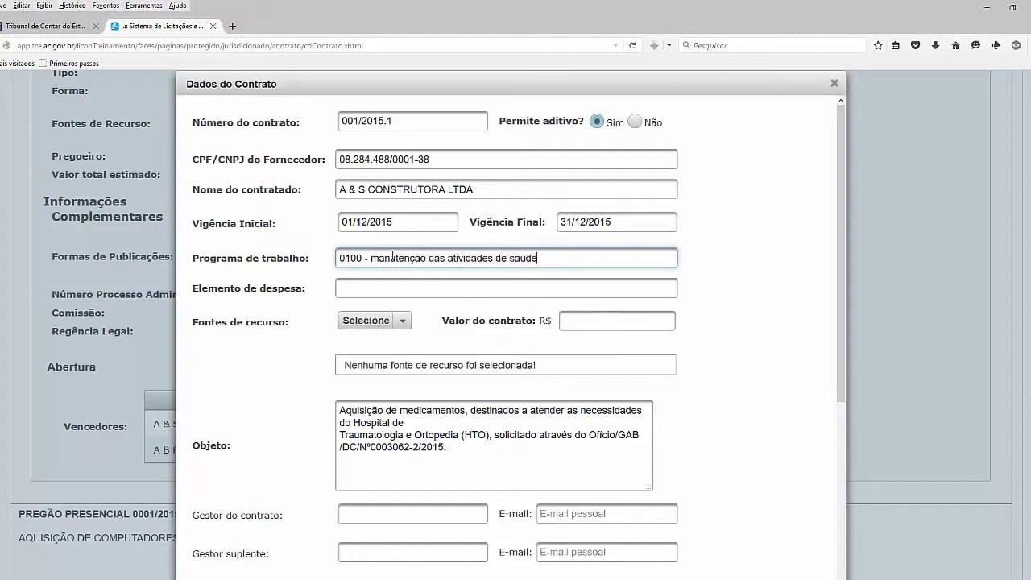
key(Tab)
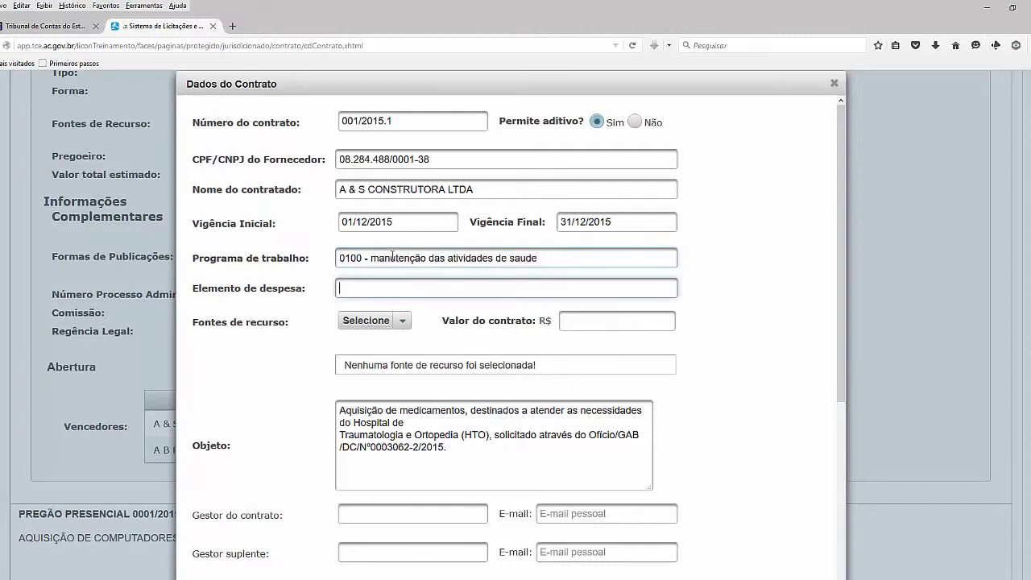
text(339030-material de cons)
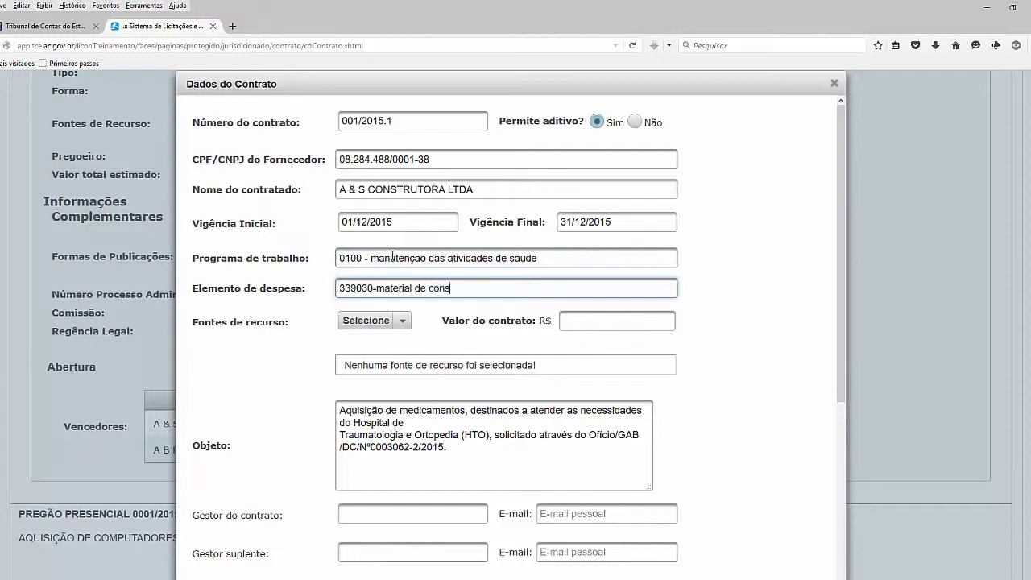
text(umo)
key(Tab)
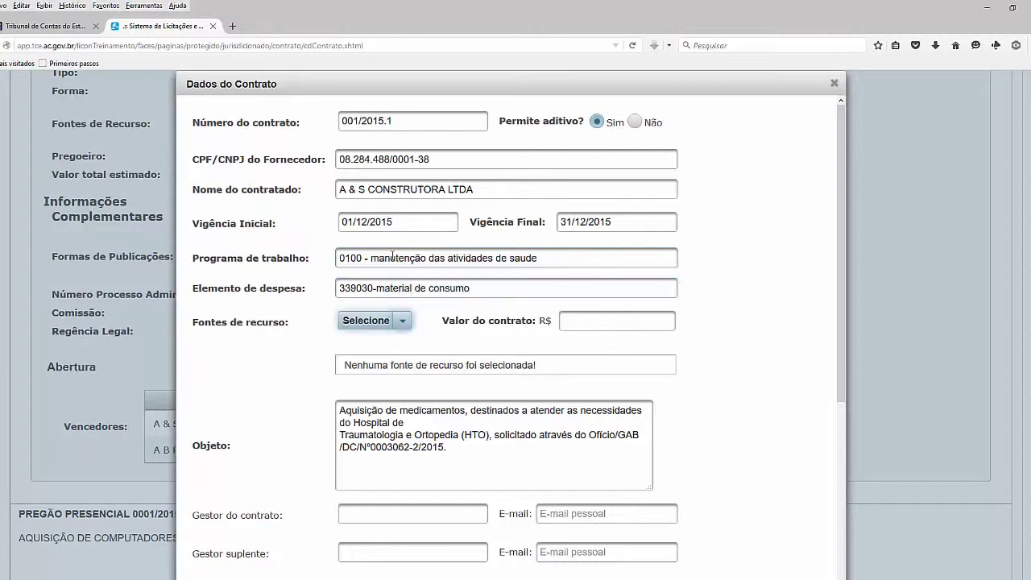
click(402, 321)
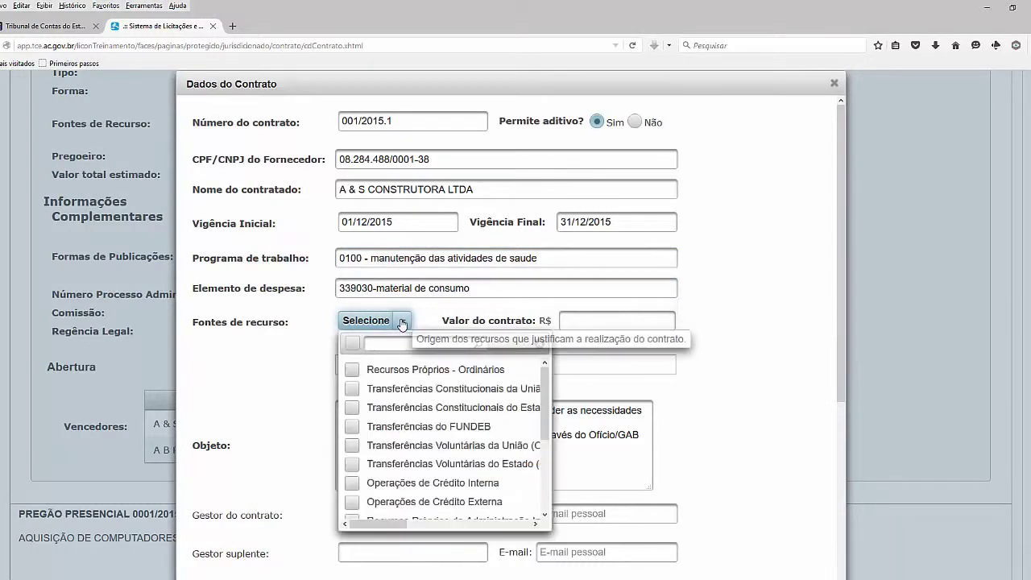
Select Recursos Próprios - Ordinários as the contract's funding source
click(351, 374)
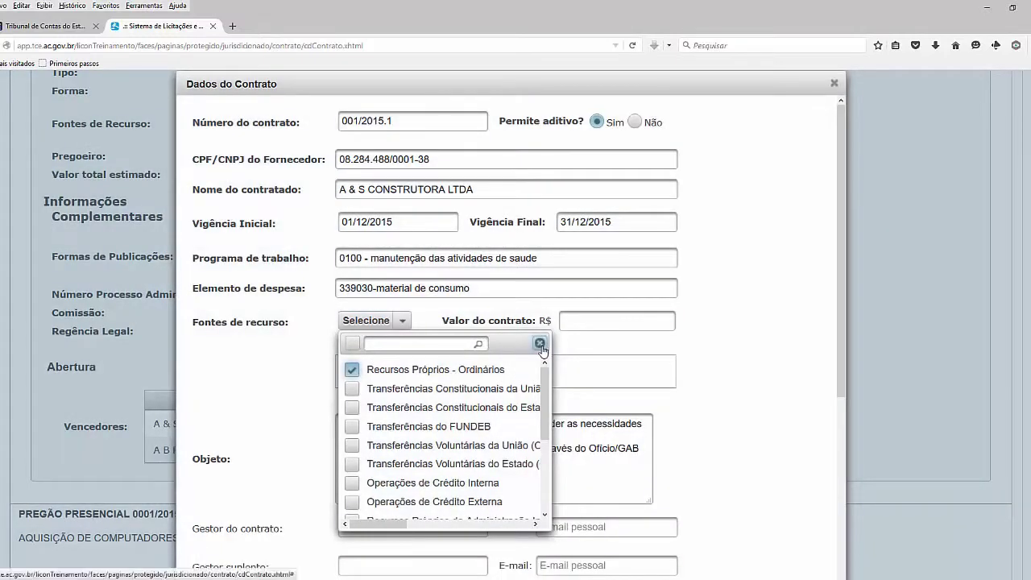
click(539, 343)
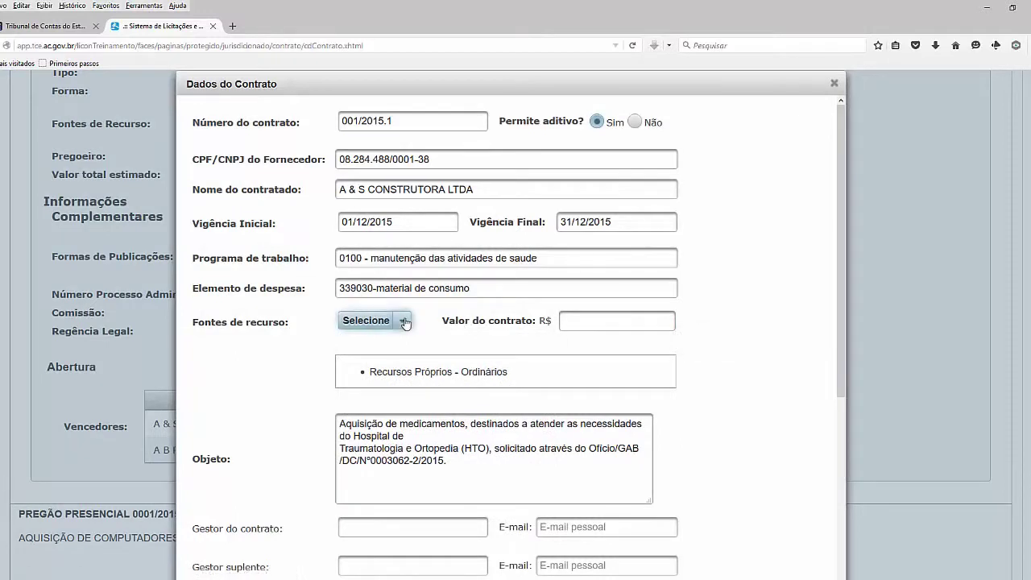
click(404, 321)
click(538, 343)
Enter a contract value of 2.500,00 and review the object description
click(577, 322)
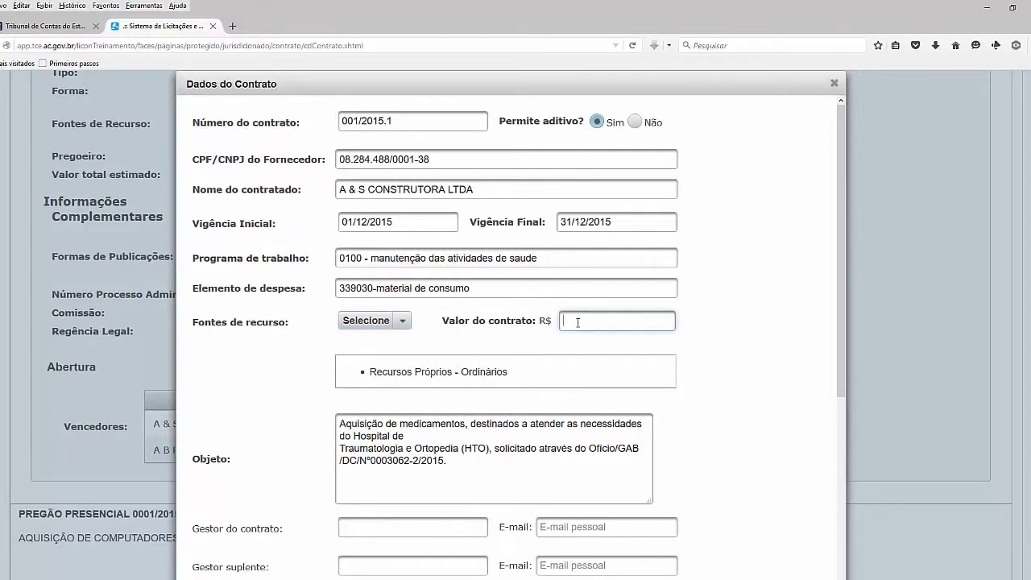
text(2.500,00)
drag(839, 285, 840, 366)
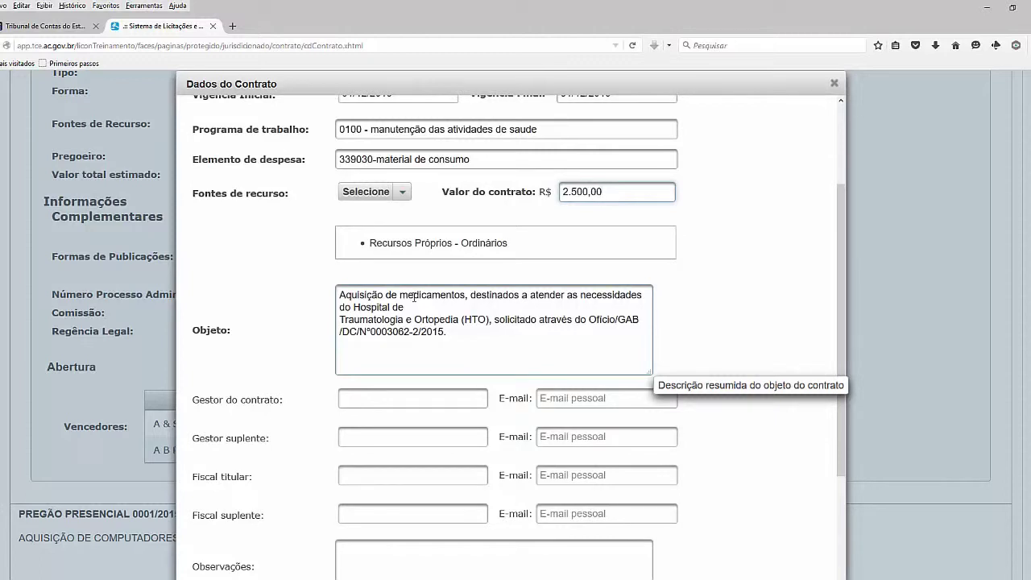
click(425, 313)
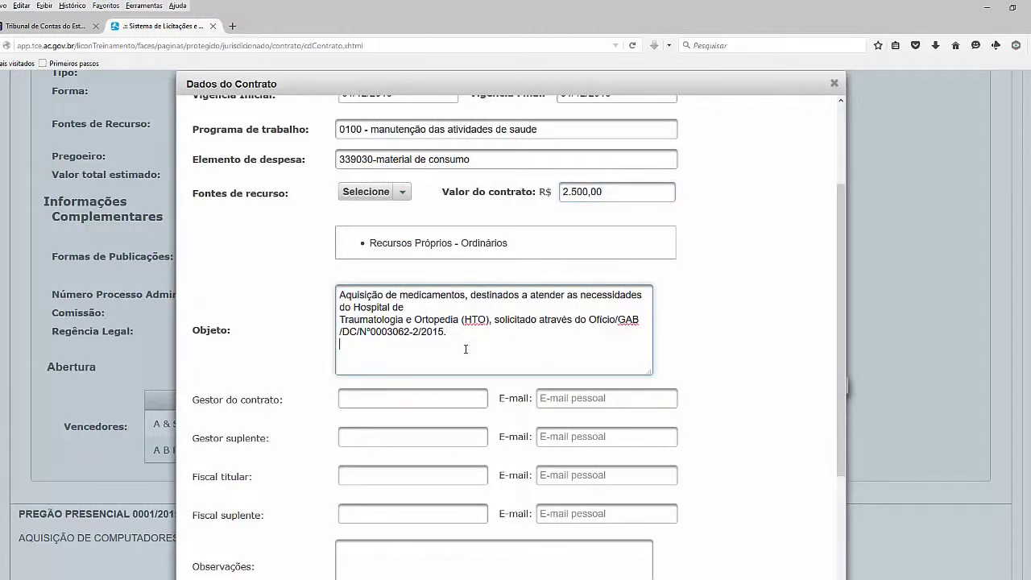
scroll(509, 325, down, 2)
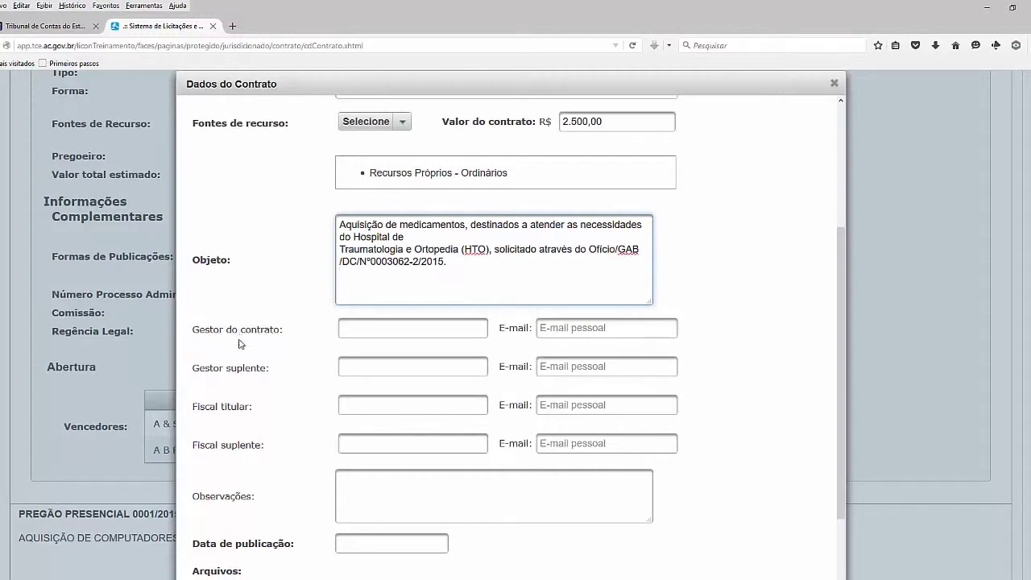
Enter the contract manager's name in uppercase and their e-mail address
click(405, 328)
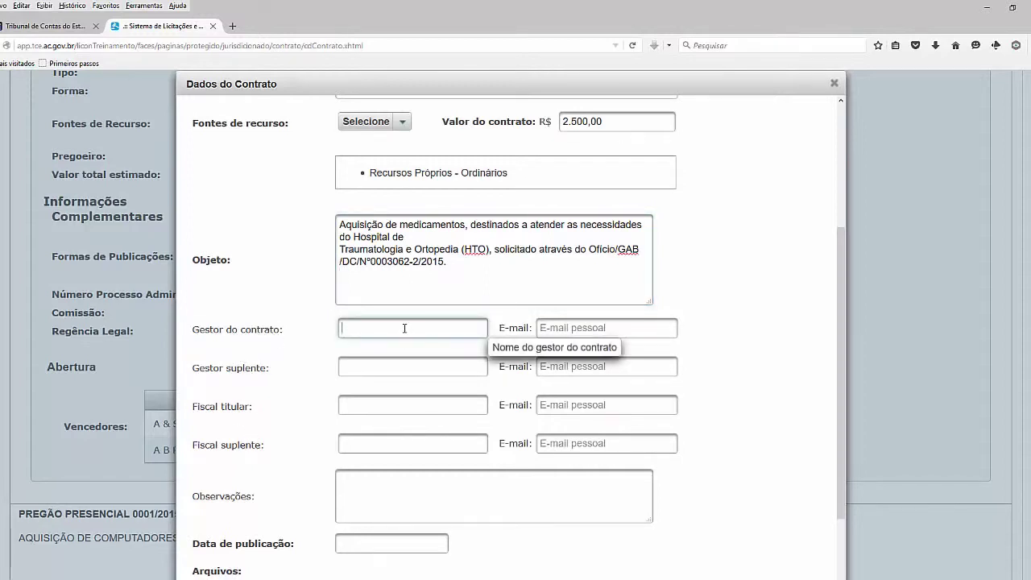
key(Tab)
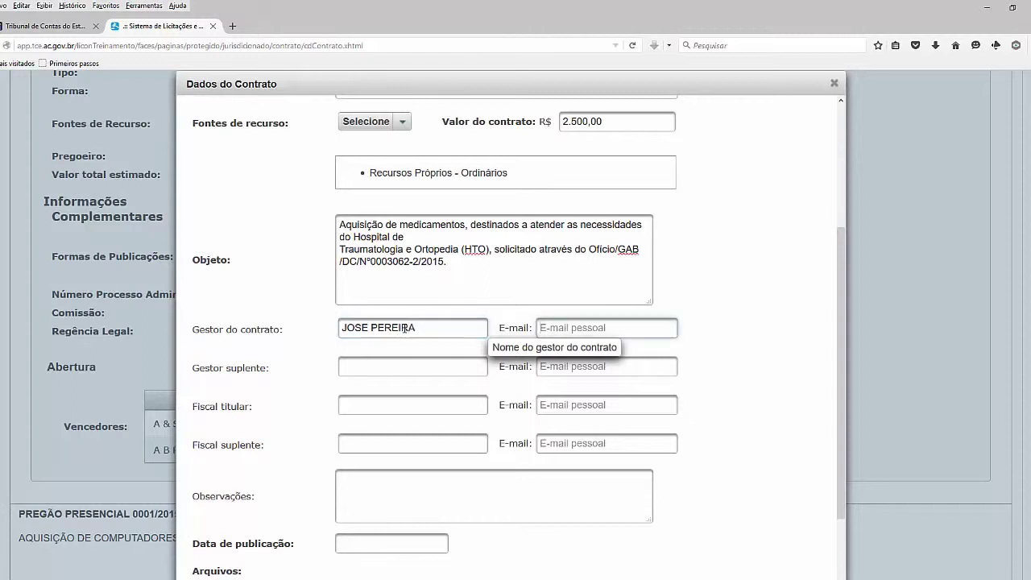
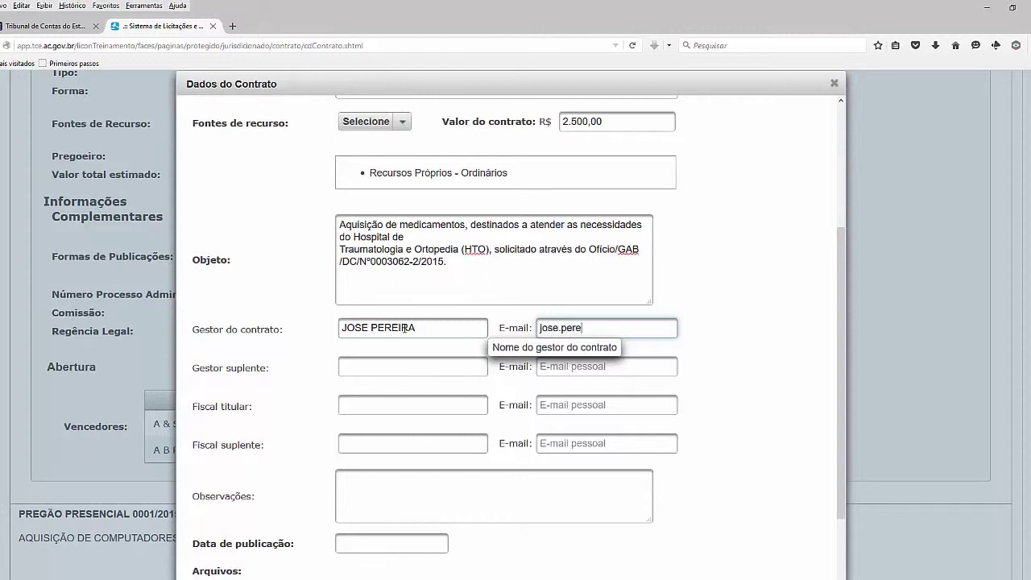
key(Tab)
Skip the substitute manager, then enter the lead inspector's name and e-mail address
key(Tab)
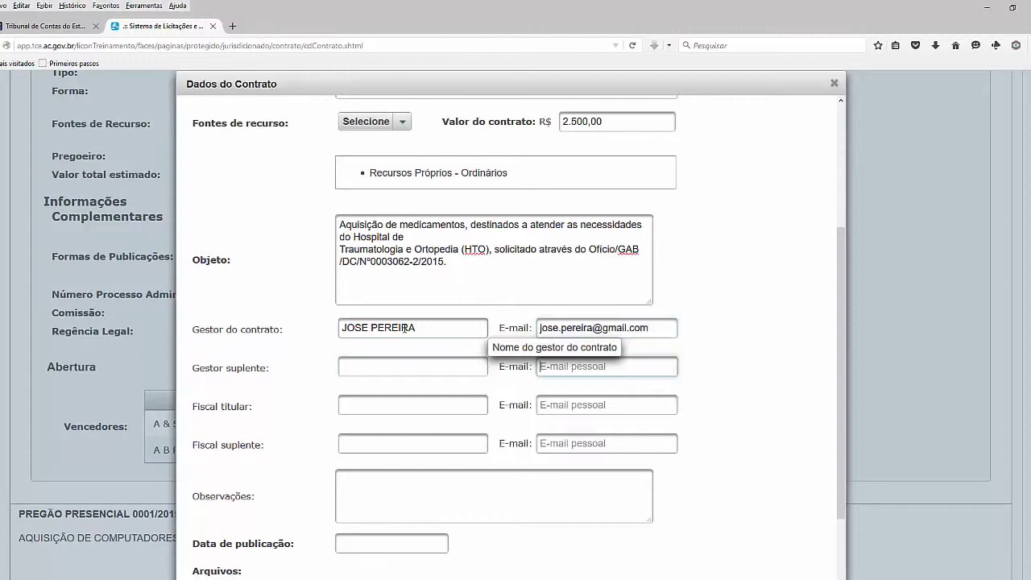
key(Tab)
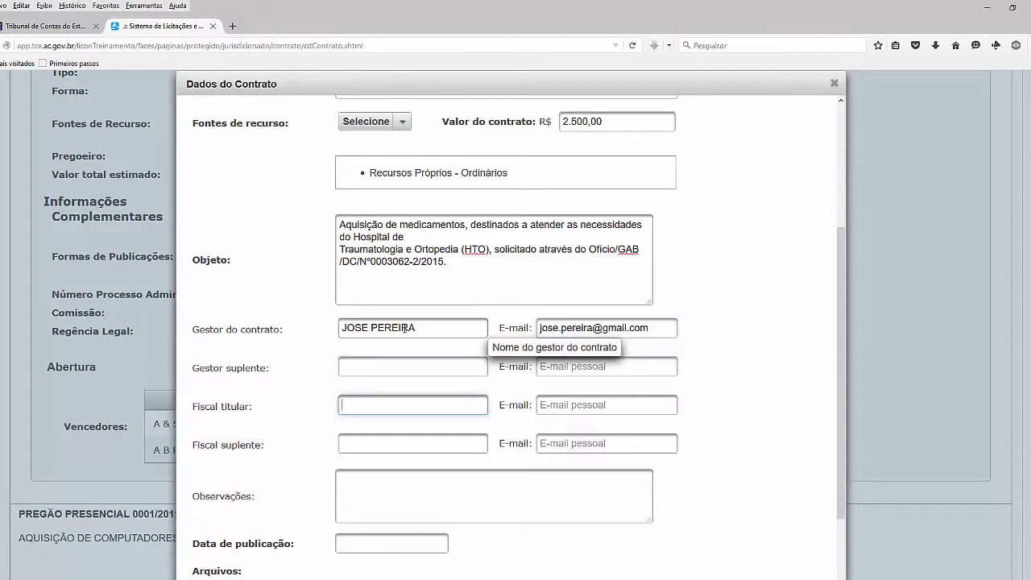
text(maria)
key(BackSpace)
key(BackSpace)
key(BackSpace)
key(BackSpace)
key(BackSpace)
key(BackSpace)
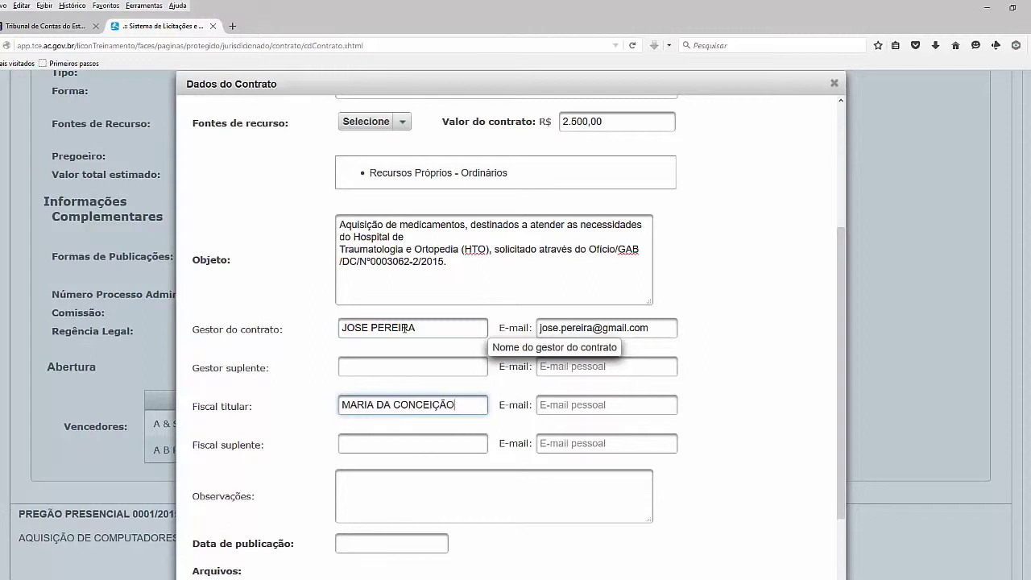
key(Tab)
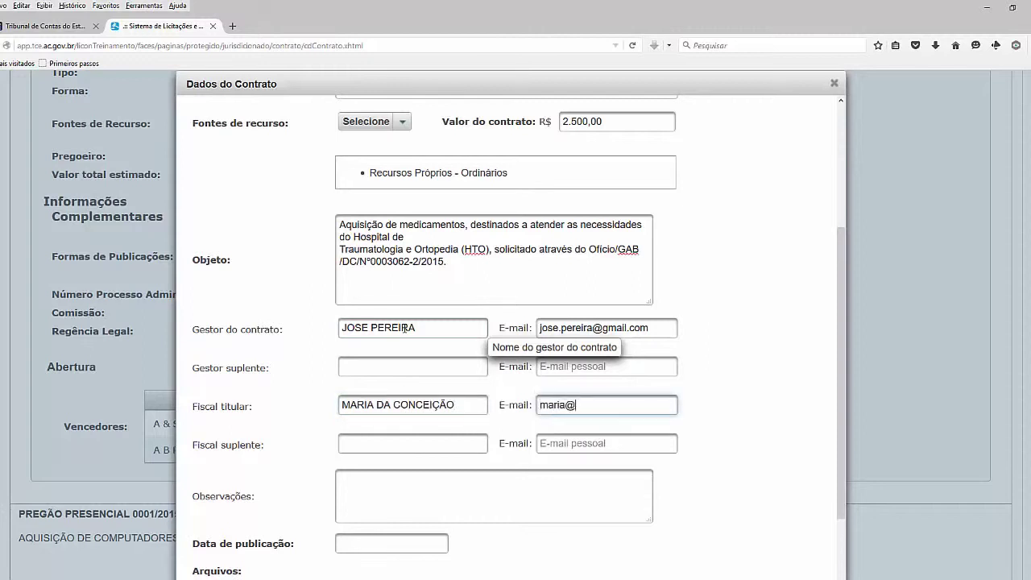
key(Tab)
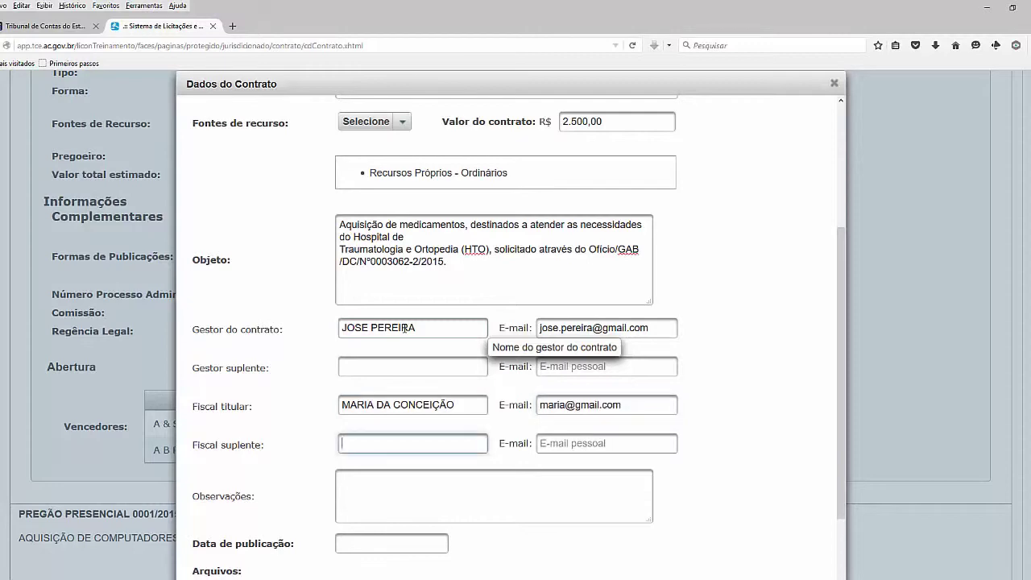
key(Tab)
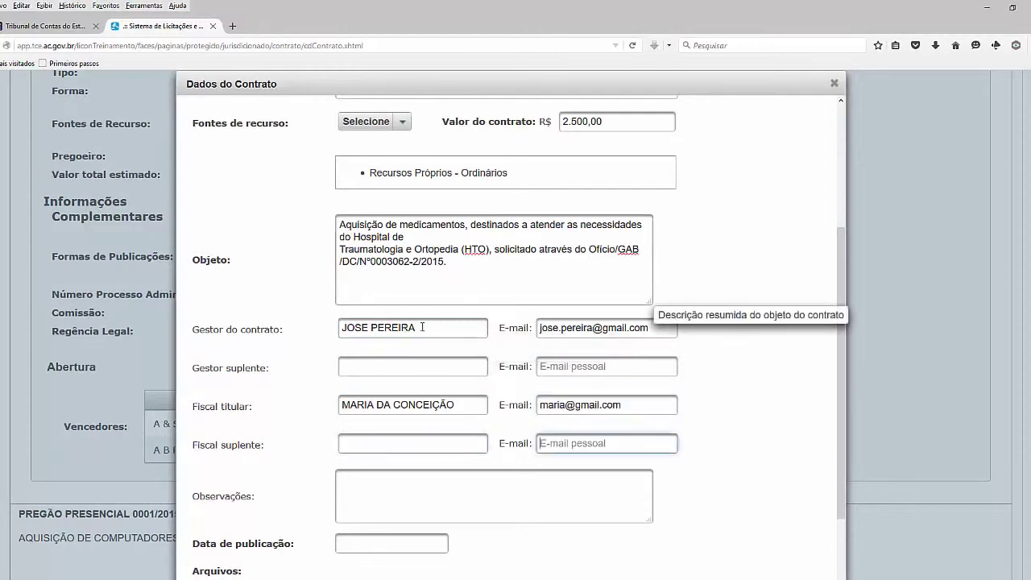
scroll(435, 398, down, 2)
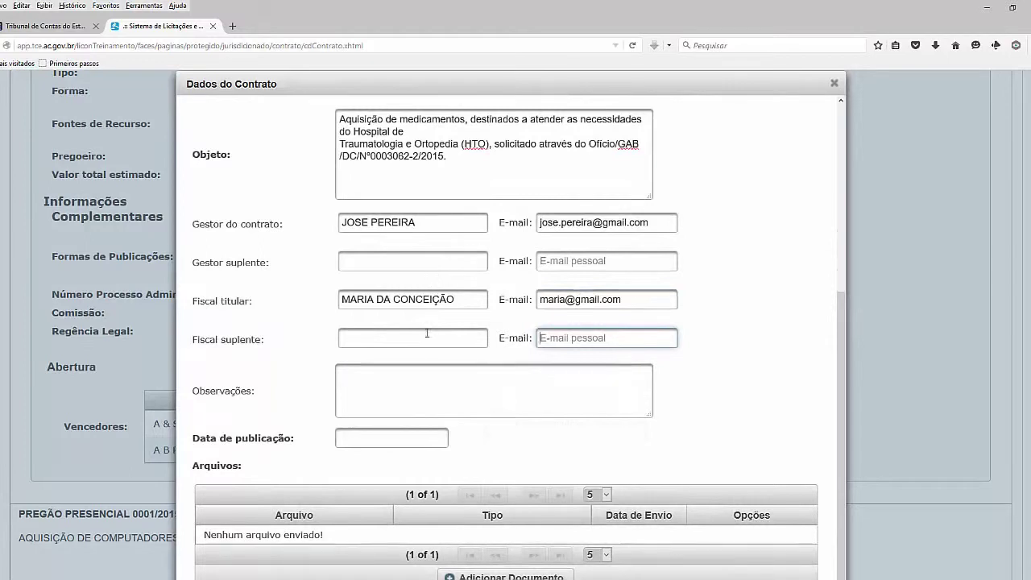
Write the observation 'teste de cadastro de contrato'
click(424, 369)
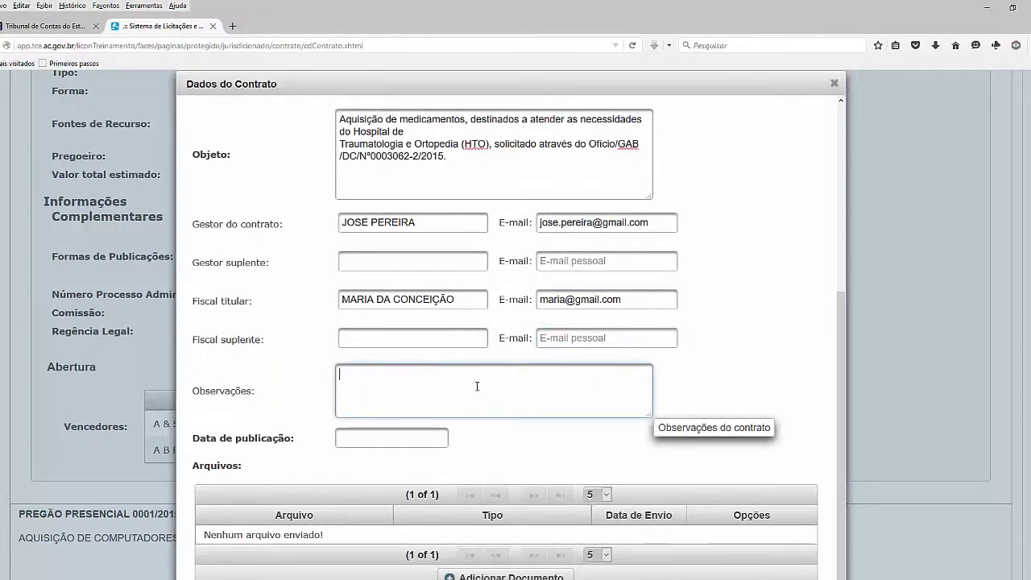
text(teste de caddas)
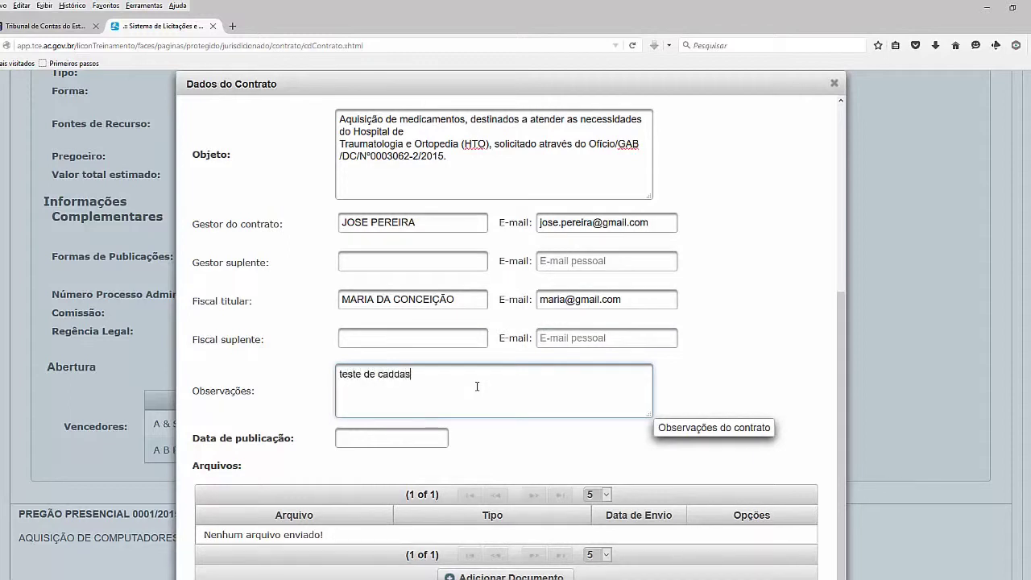
key(BackSpace)
key(BackSpace)
key(BackSpace)
text(astro de contrato)
Set the publication date to 01/12/2015
click(419, 438)
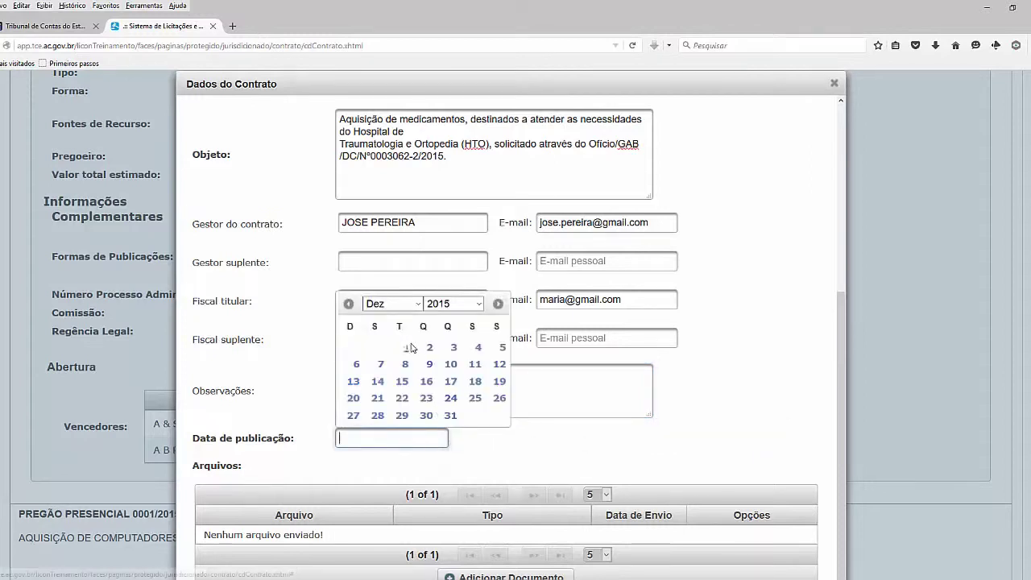
click(406, 347)
scroll(843, 396, down, 1)
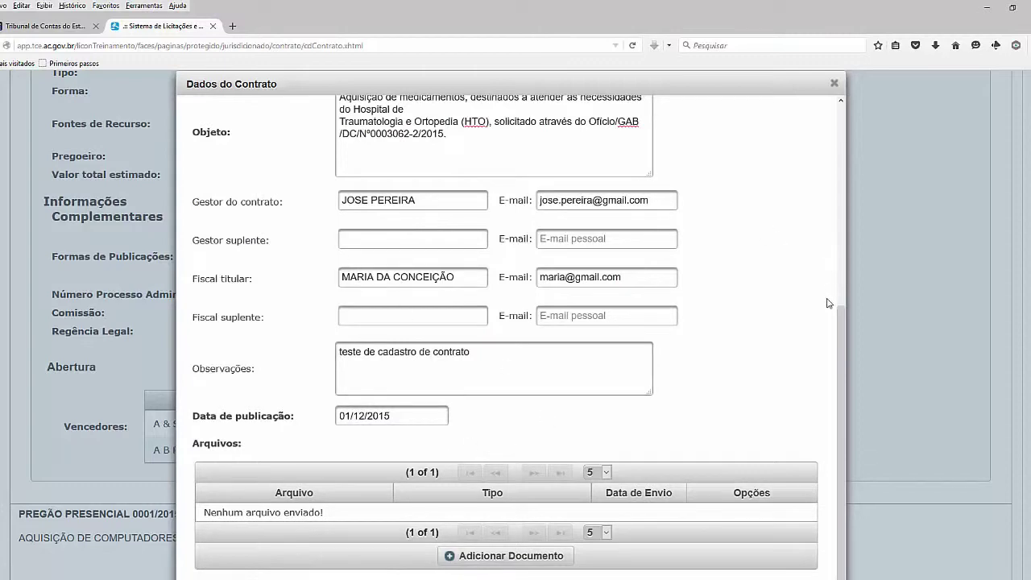
drag(842, 367, 848, 364)
Add a document of type Contrato and browse the computer for its file
click(490, 555)
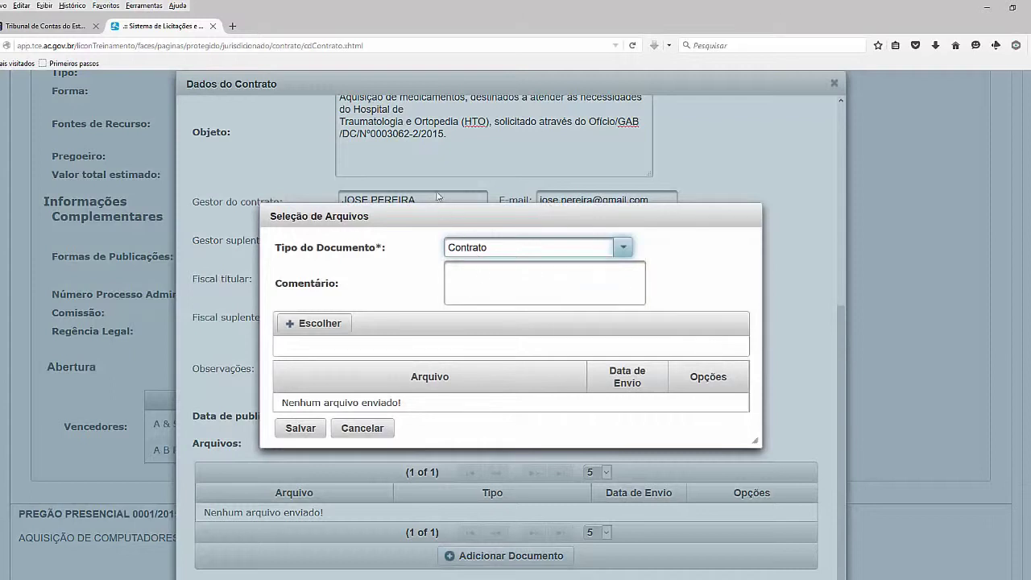
click(625, 248)
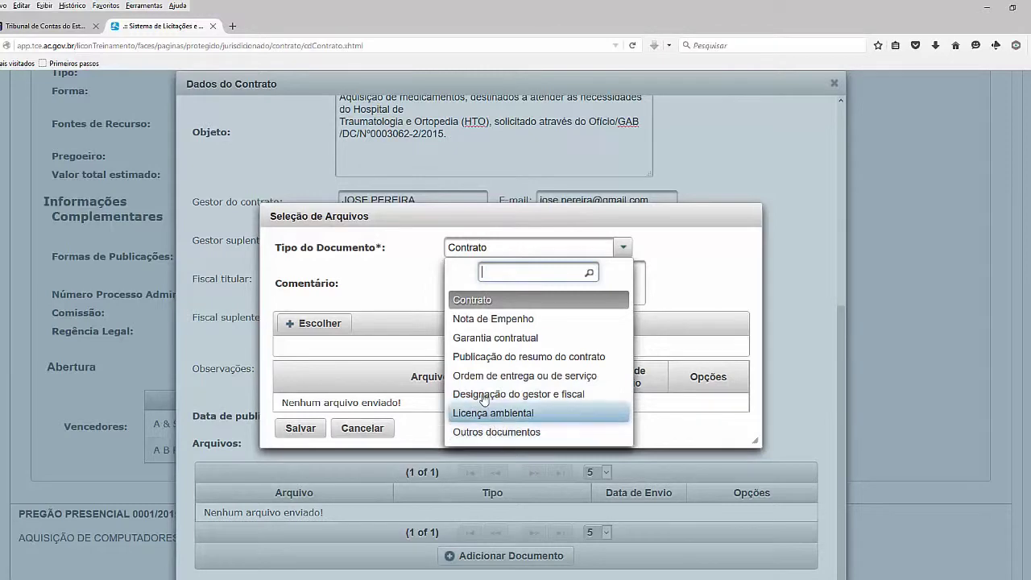
click(481, 301)
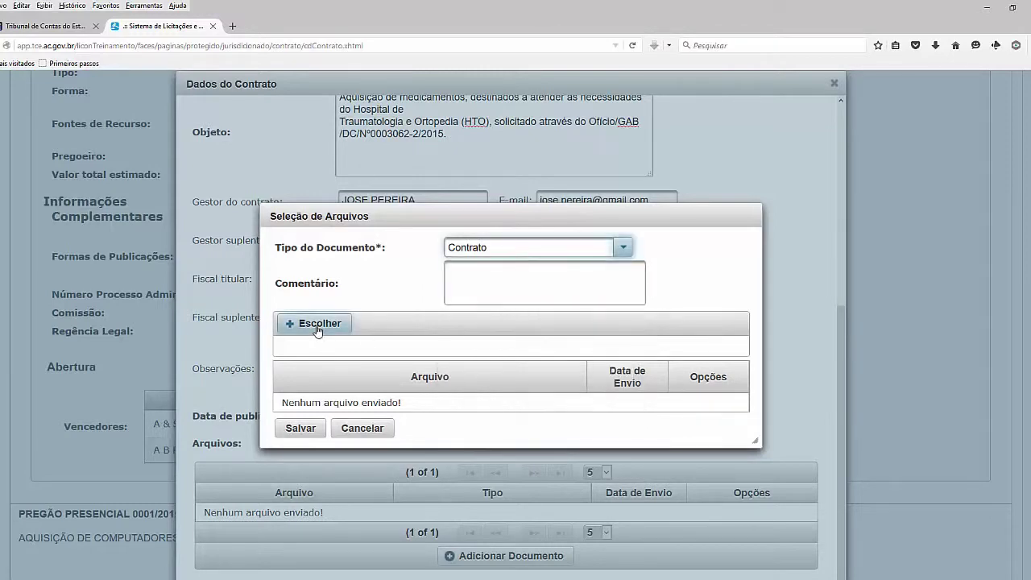
click(290, 329)
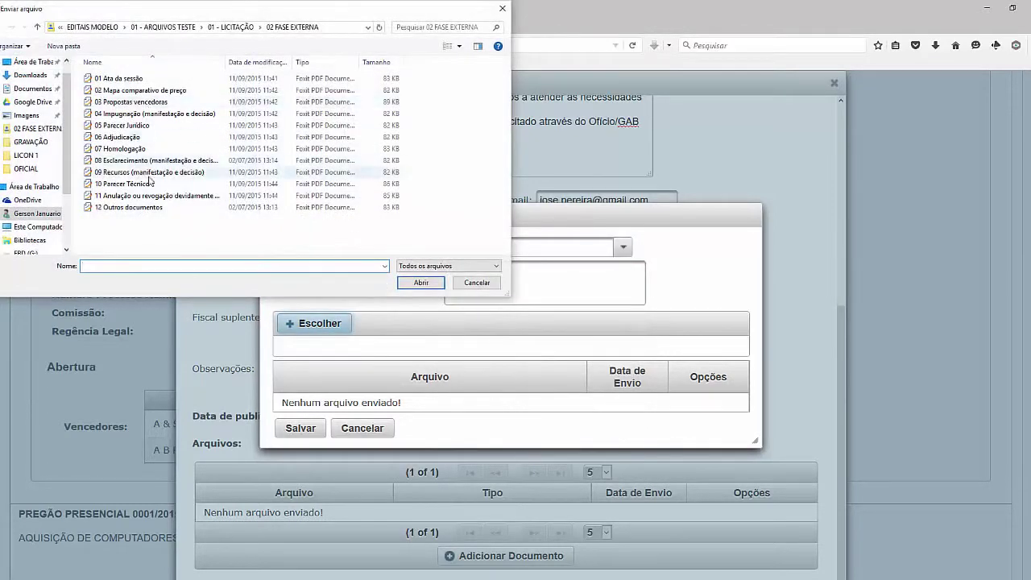
Attach 12 Outros documentos.pdf as a Contrato document with the comment 'copia do contrato'
double_click(230, 207)
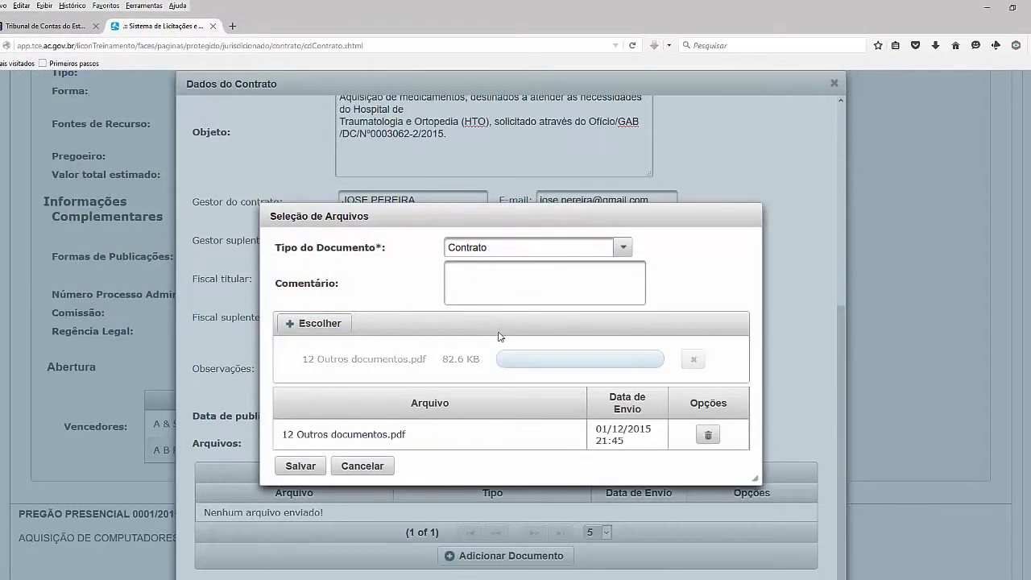
click(303, 441)
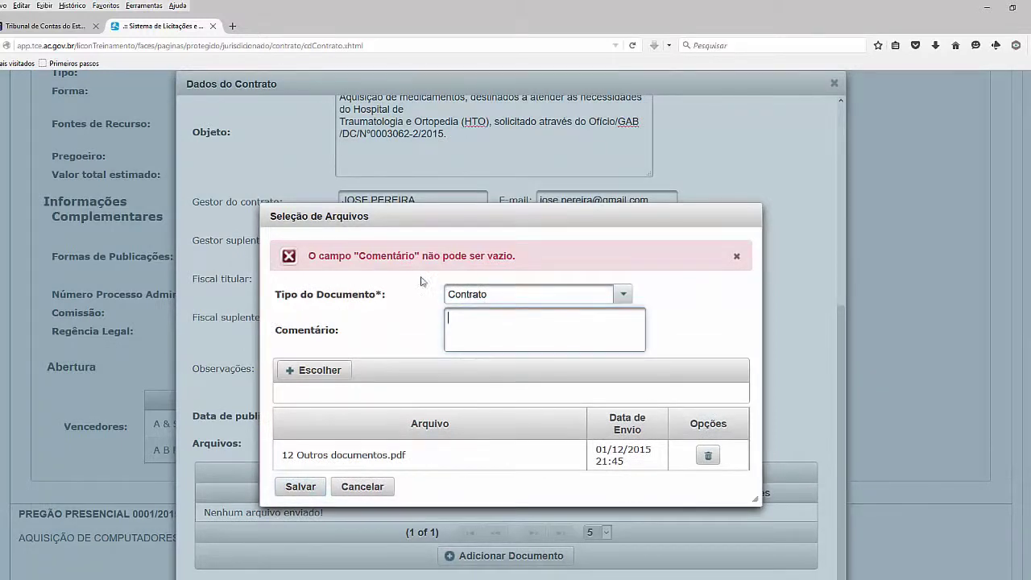
click(514, 321)
text(copia do contrato)
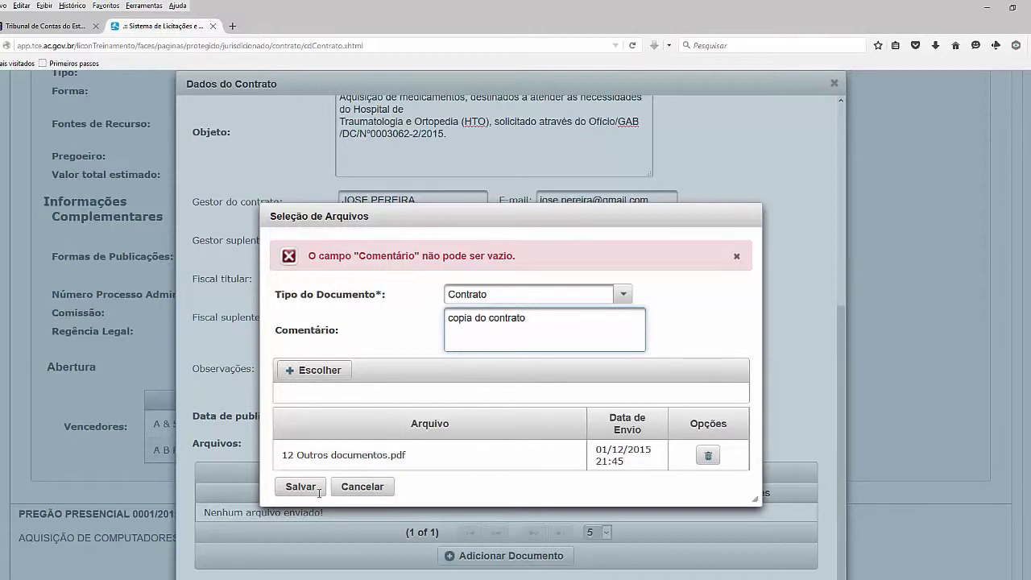
click(318, 489)
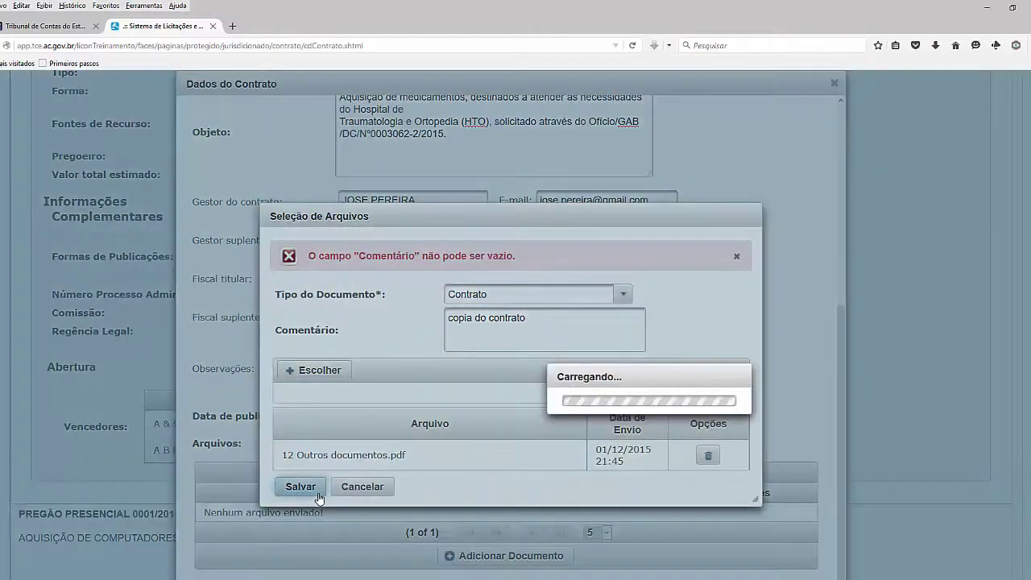
scroll(843, 337, down, 1)
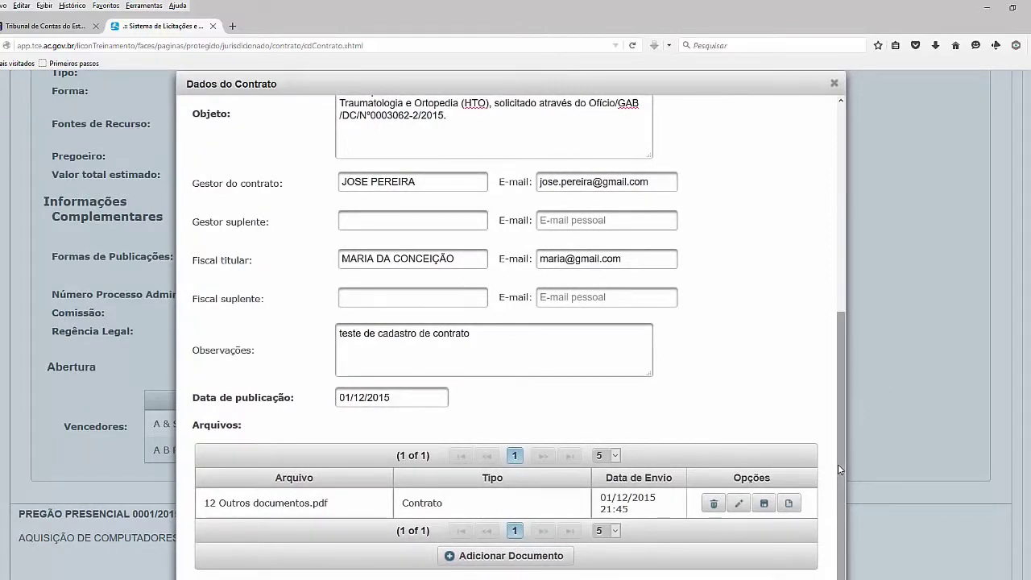
key(ctrl+minus)
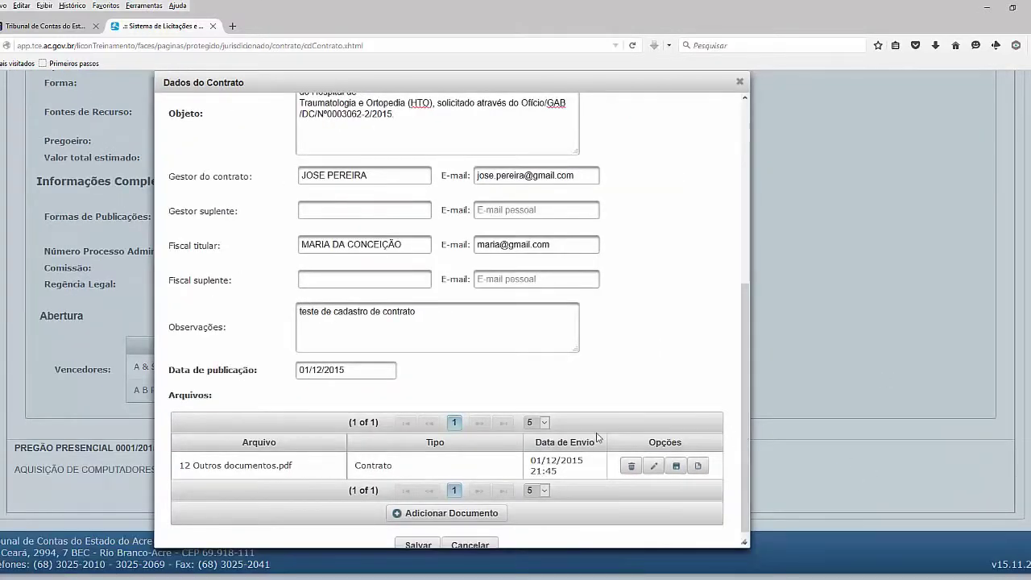
middle_click(596, 434)
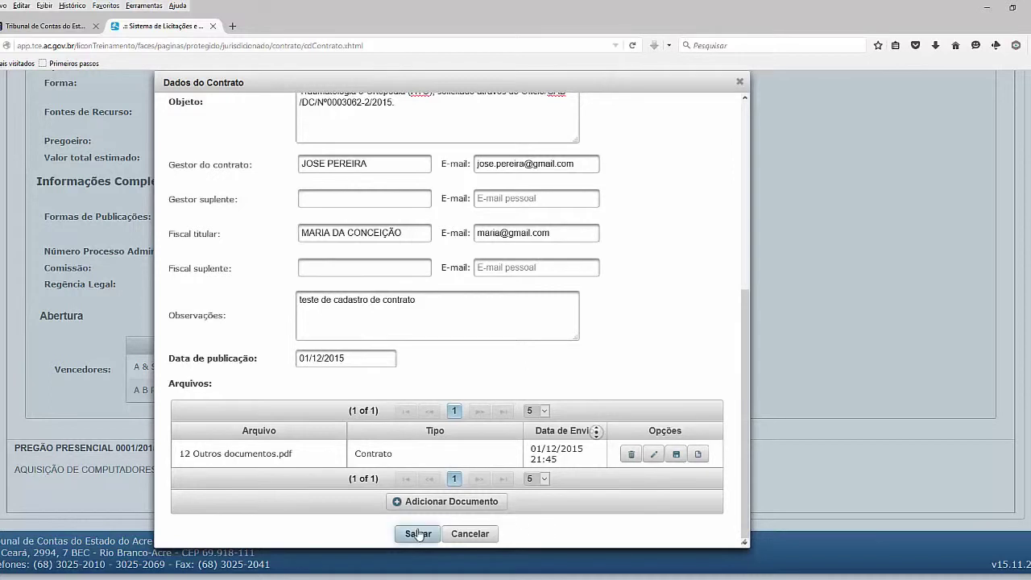
Save contract 001/2015.1 from the bottom of the Dados do Contrato dialog
click(417, 533)
click(417, 533)
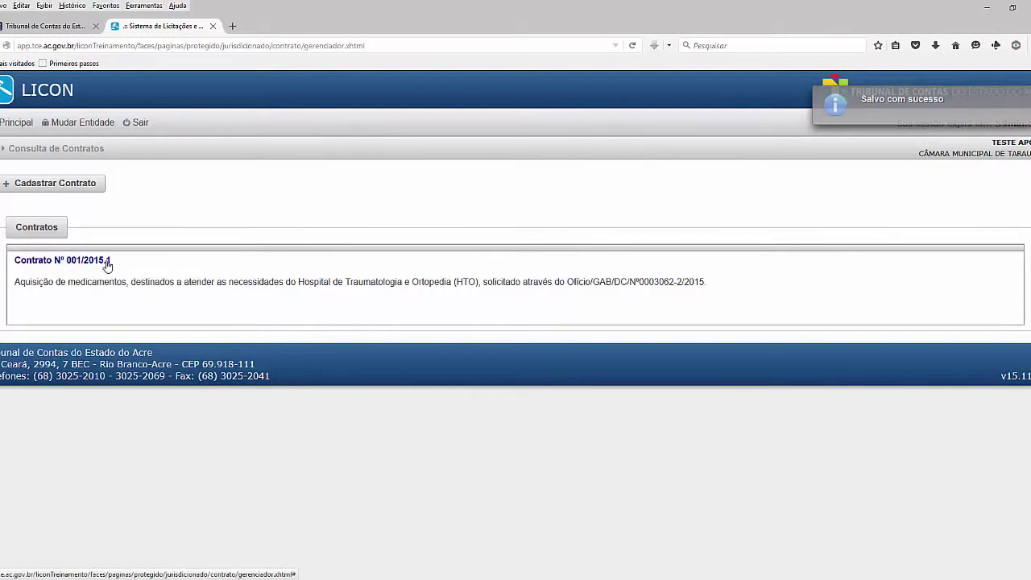
Expand contract 001/2015.1 and review its date, R$ 2.500,00 value, modality and observation
click(177, 290)
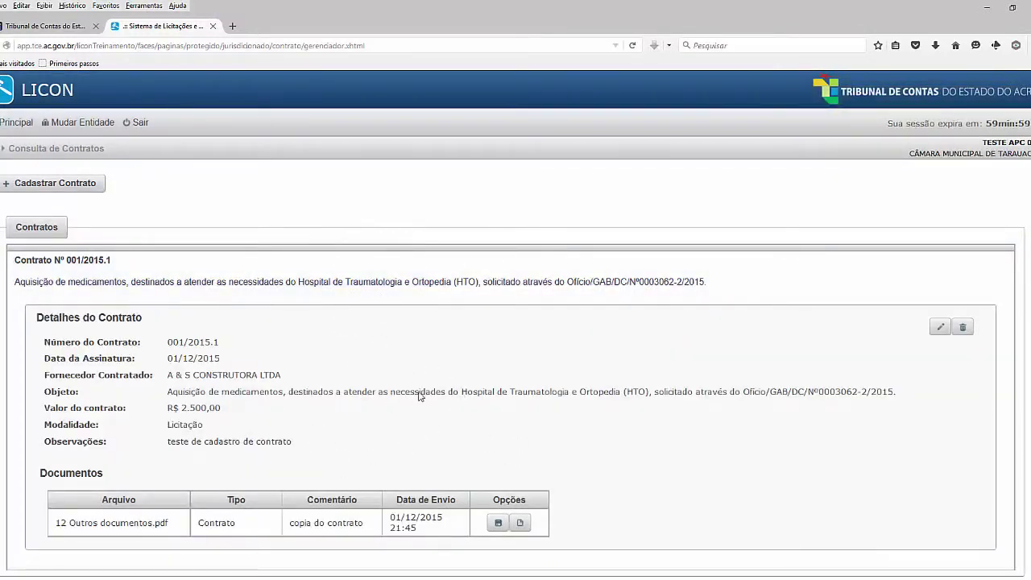
scroll(418, 397, down, 2)
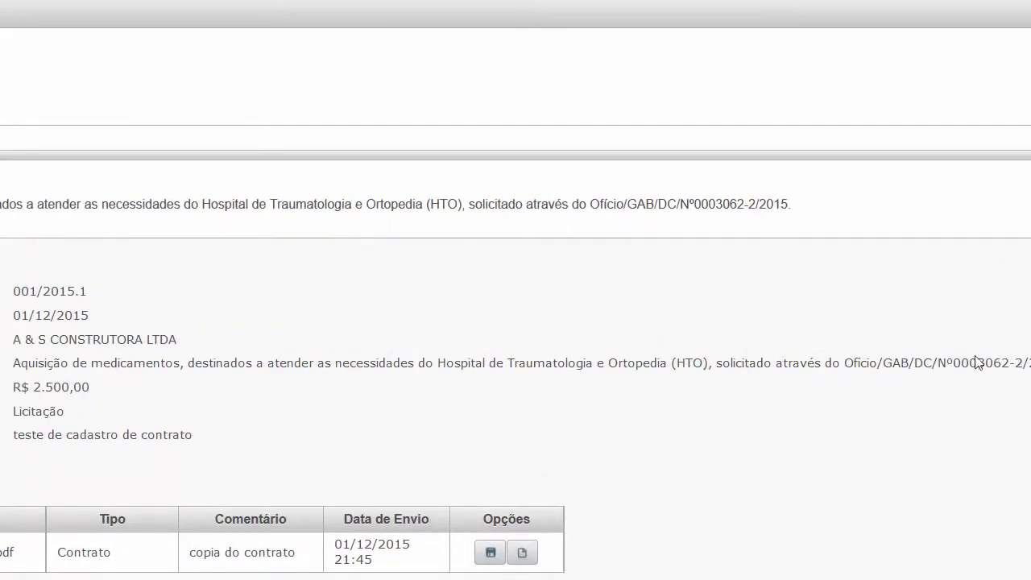
scroll(62, 325, up, 1)
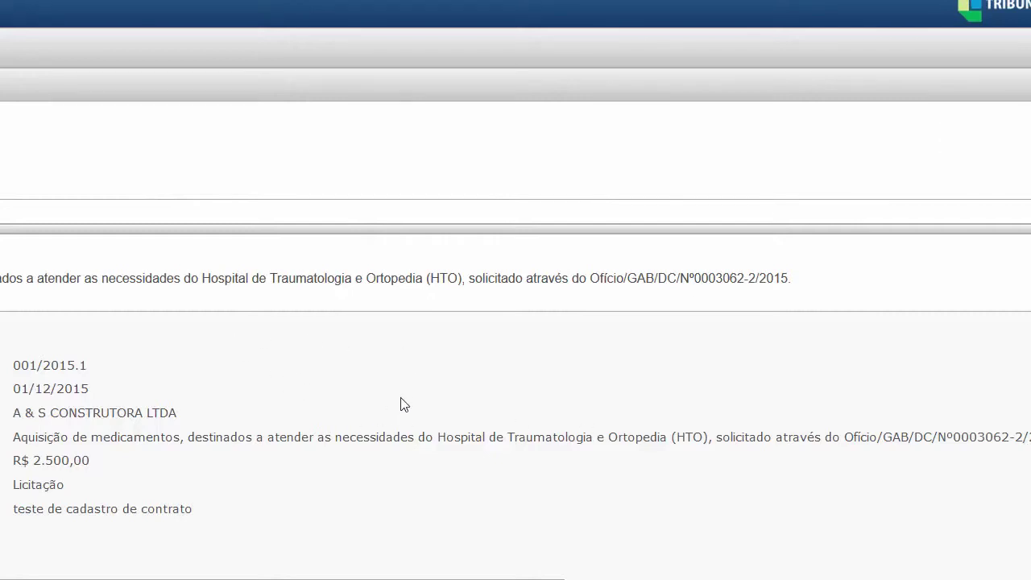
scroll(401, 405, down, 1)
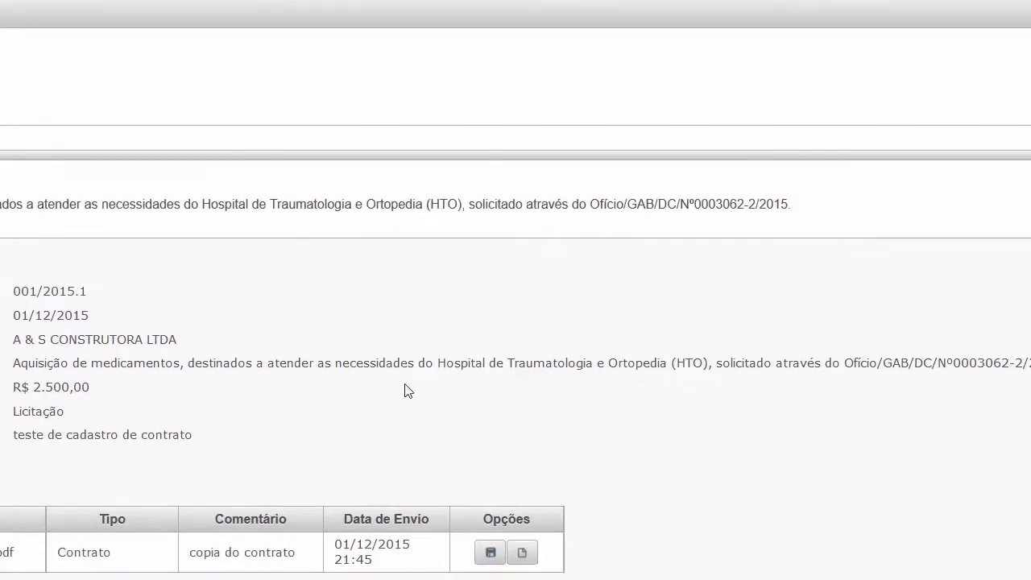
scroll(405, 390, up, 1)
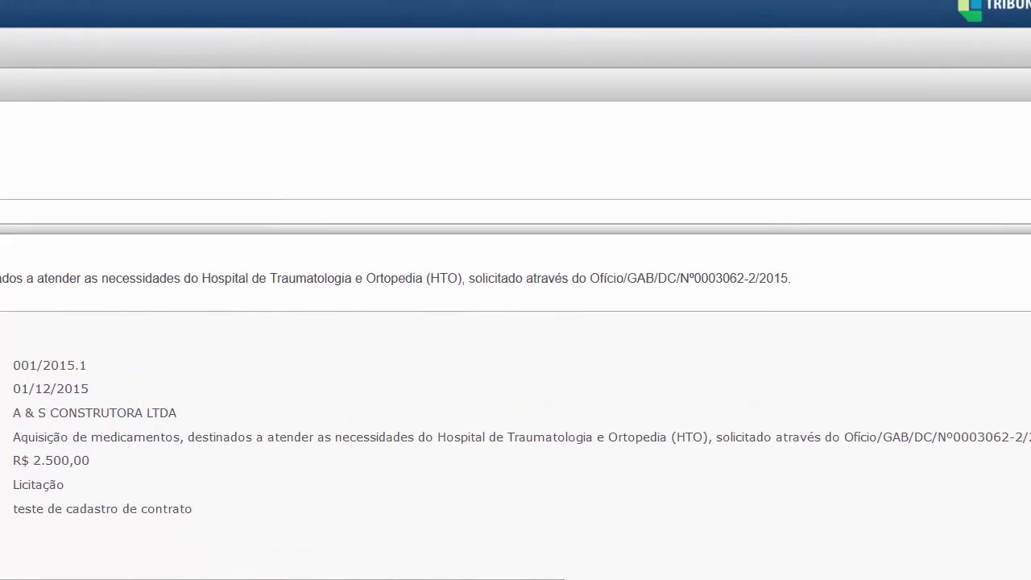